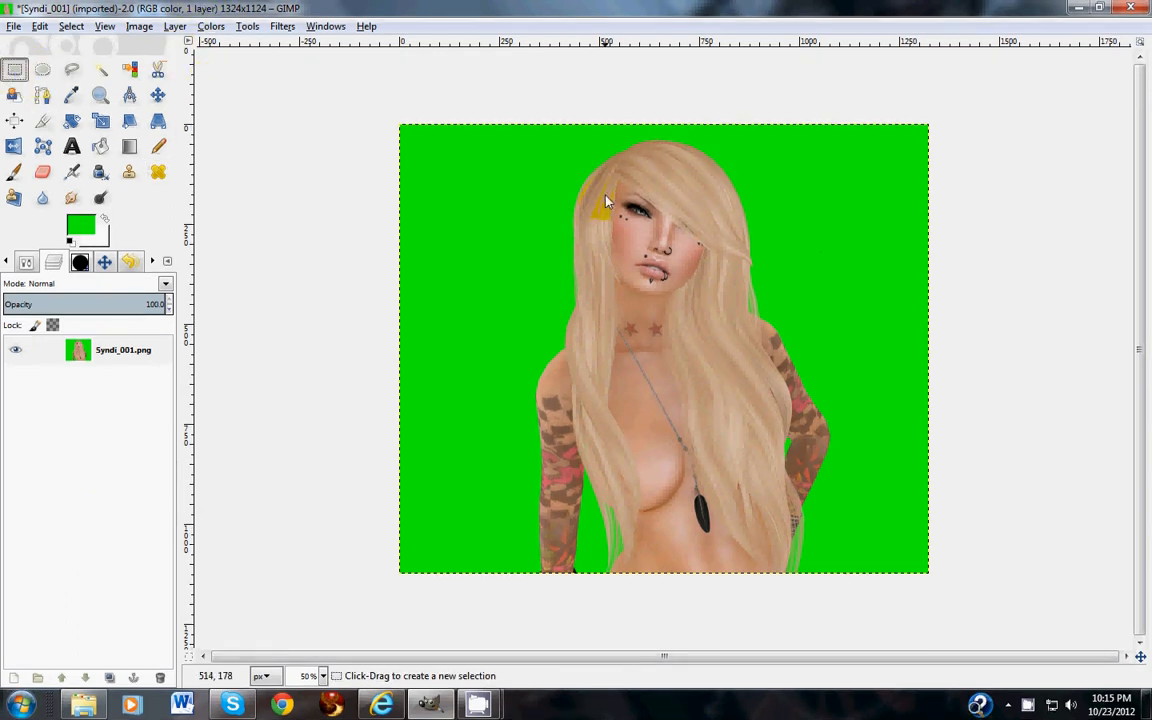
# Select a rectangle around the whole figure, reaching the image's lower edge, and cut it from the Syndi_001.png layer
pyautogui.moveTo(509, 131); pyautogui.dragTo(847, 590)
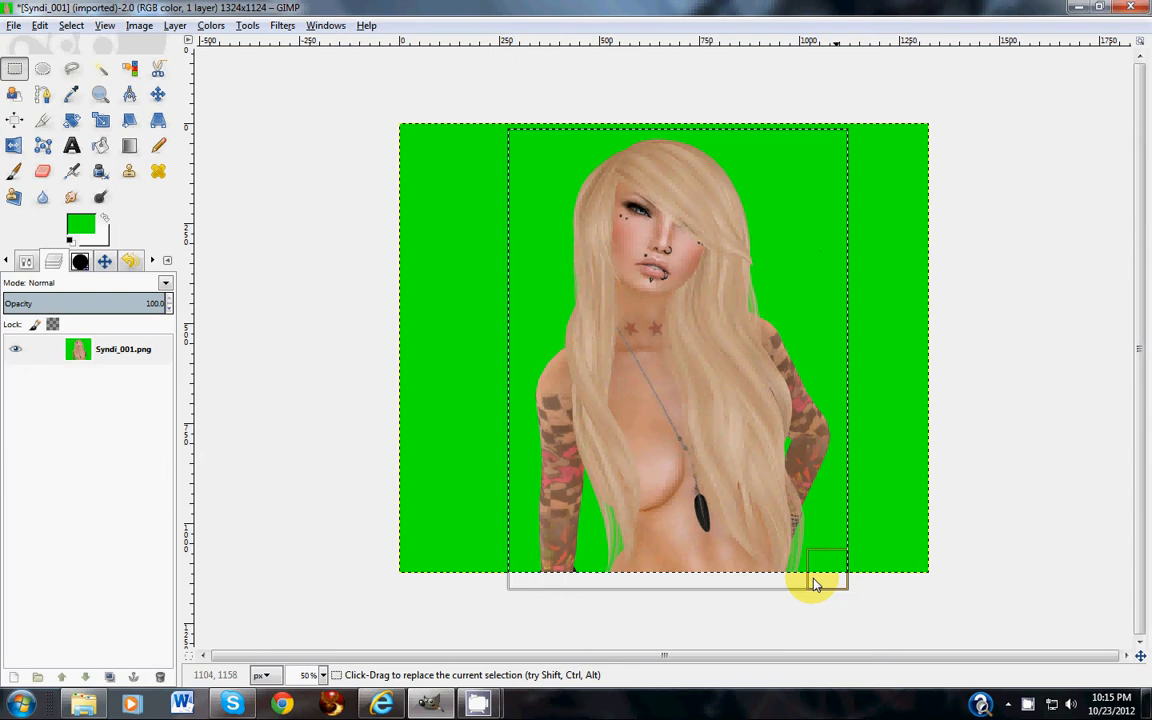
pyautogui.click(675, 345)
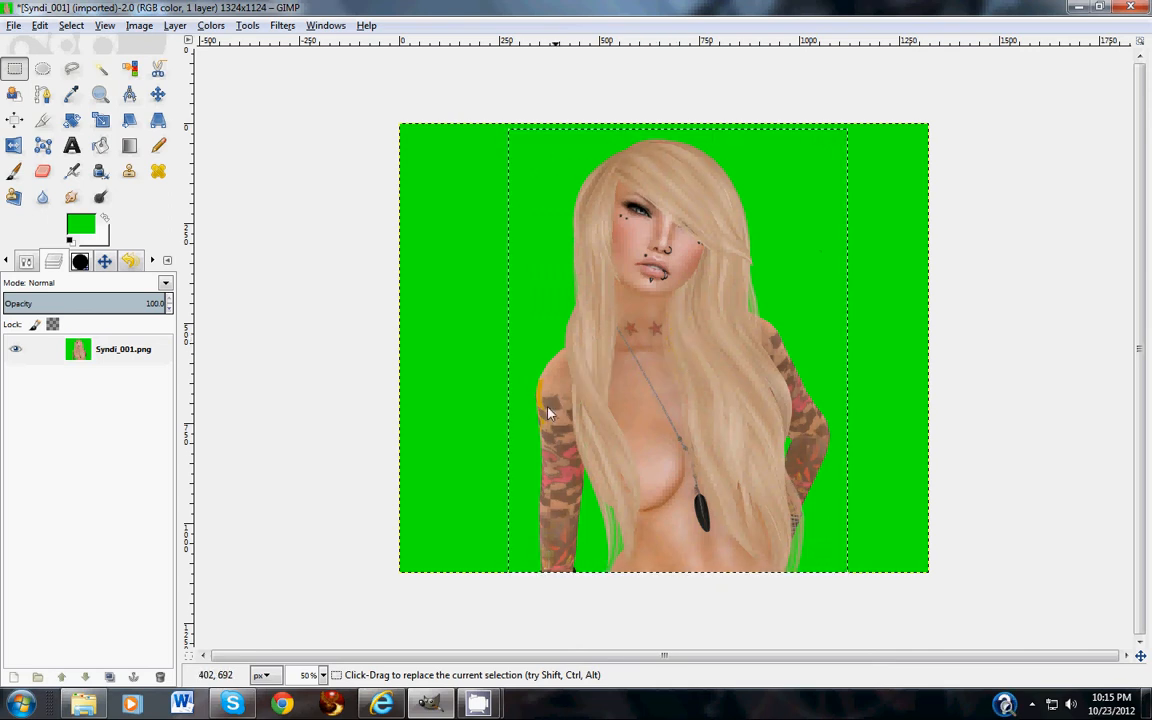
pyautogui.press('ctrl')
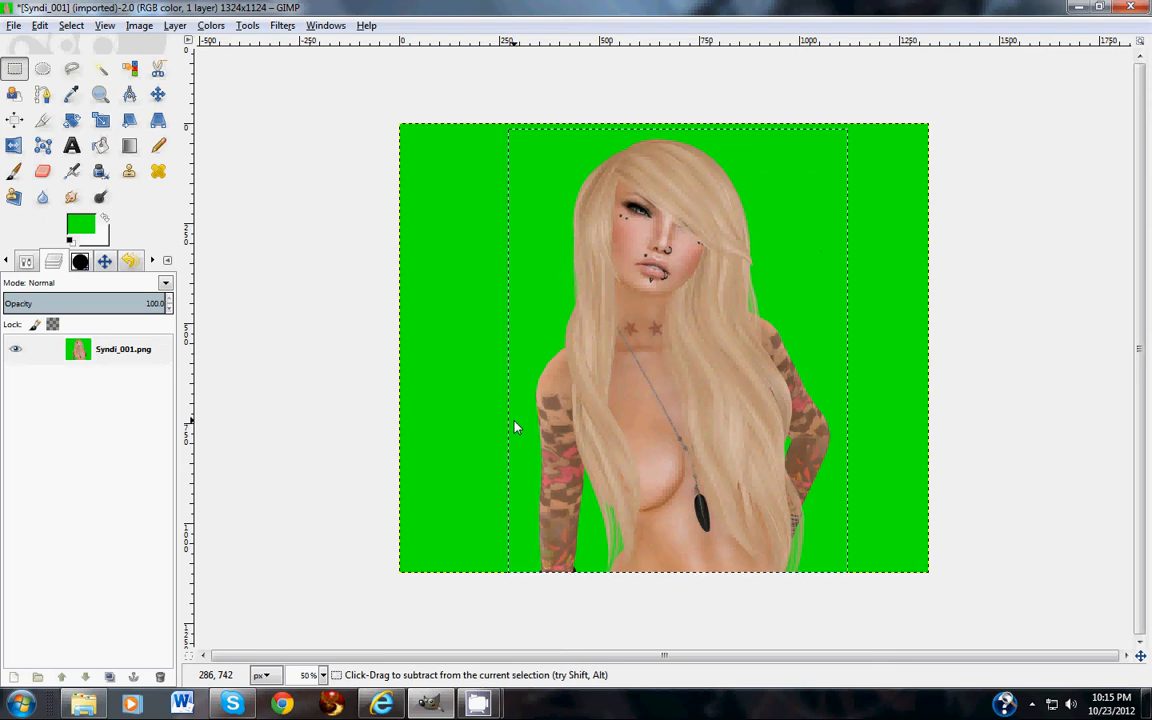
pyautogui.hotkey('ctrl', 'x')
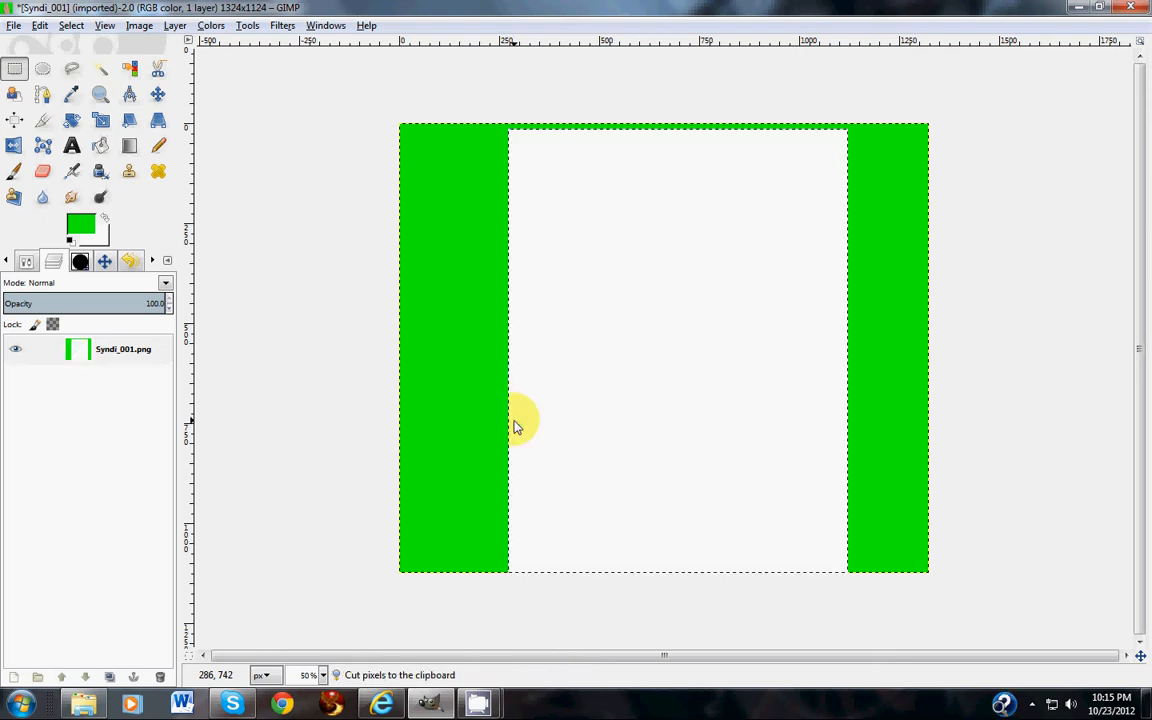
# Paste the cut figure back in place and convert the floating selection into its own layer
pyautogui.hotkey('ctrl', 'v')
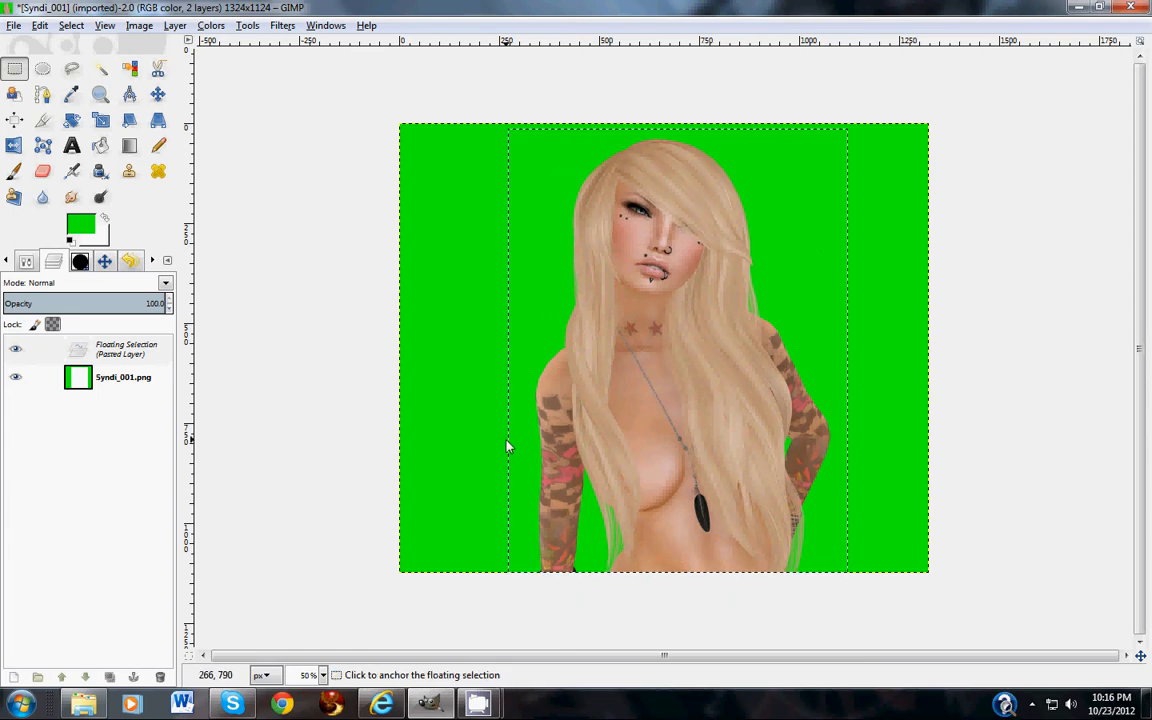
pyautogui.moveTo(725, 483); pyautogui.dragTo(604, 330)
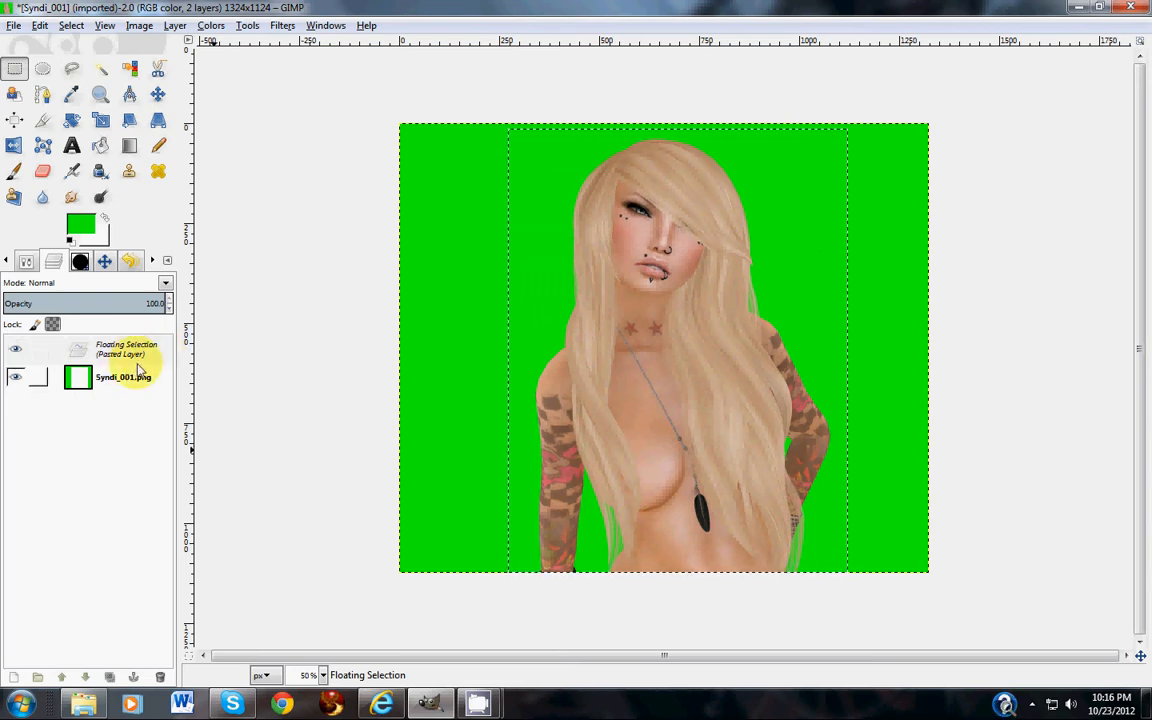
pyautogui.click(14, 679)
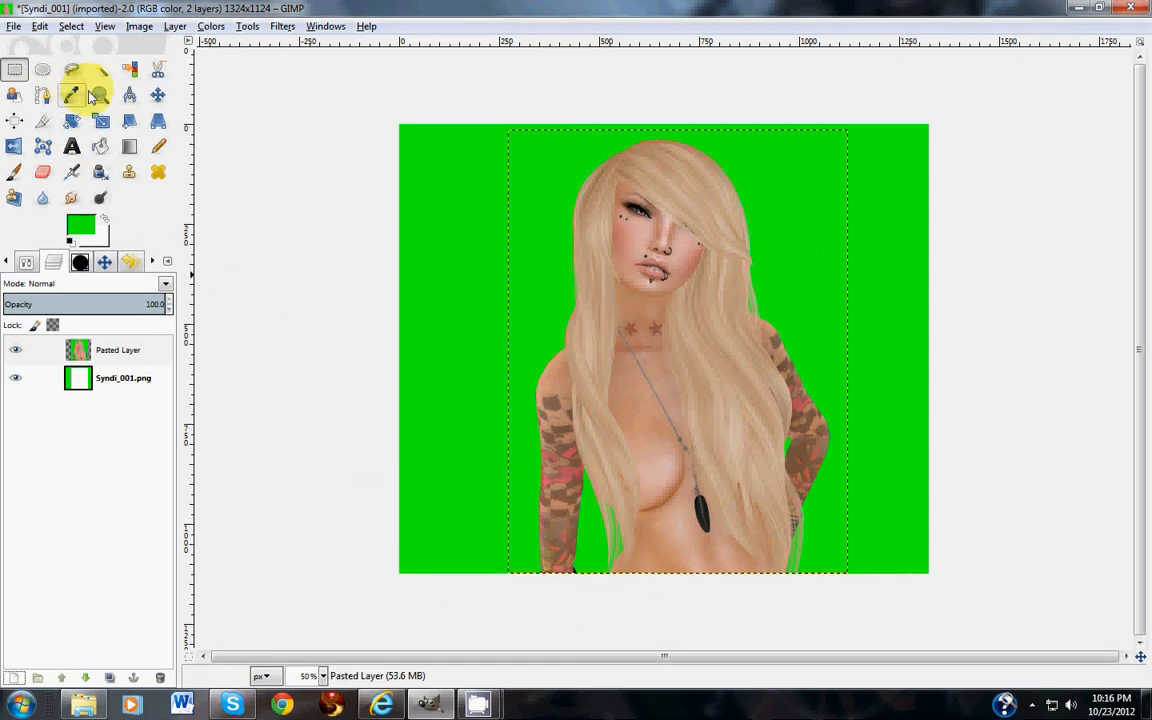
# Hide the Syndi_001.png layer, then select the green background by color on the pasted layer and delete it
pyautogui.click(132, 68)
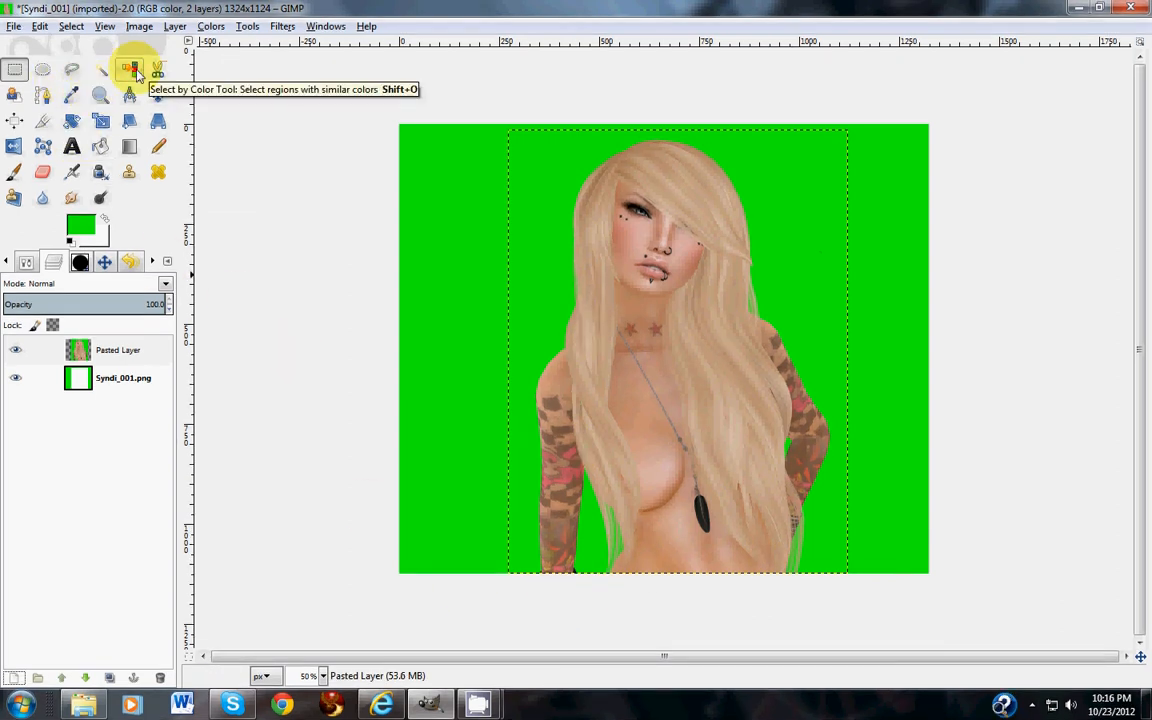
pyautogui.click(15, 380)
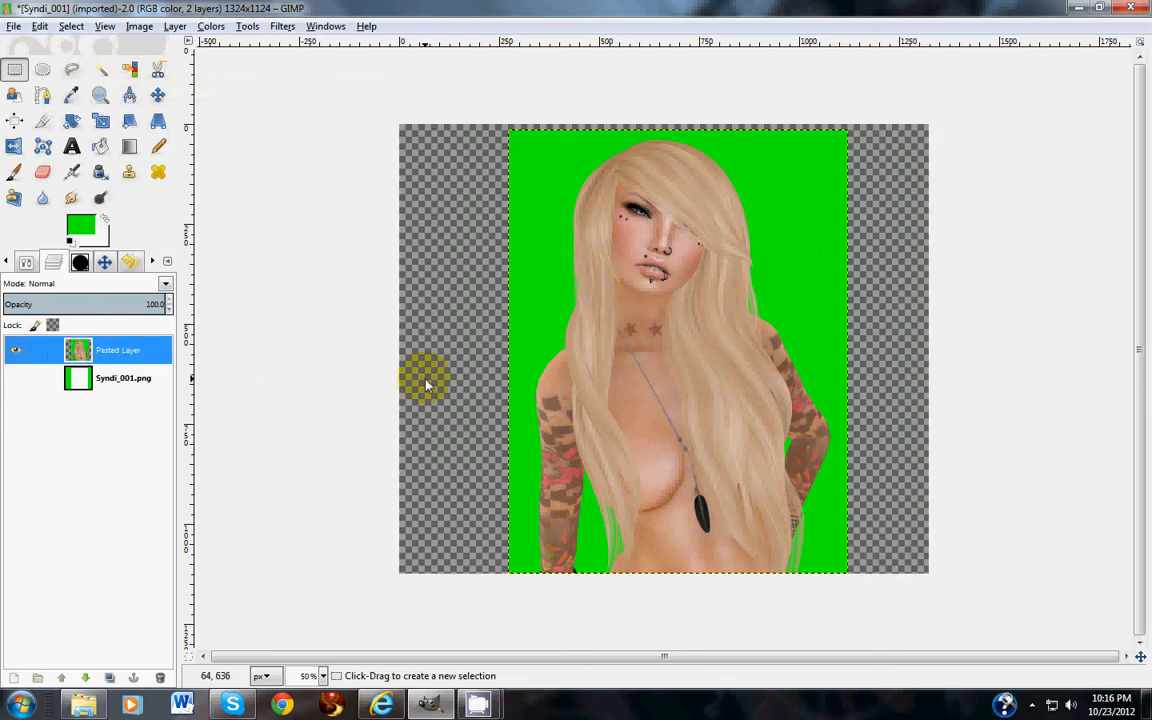
pyautogui.click(131, 71)
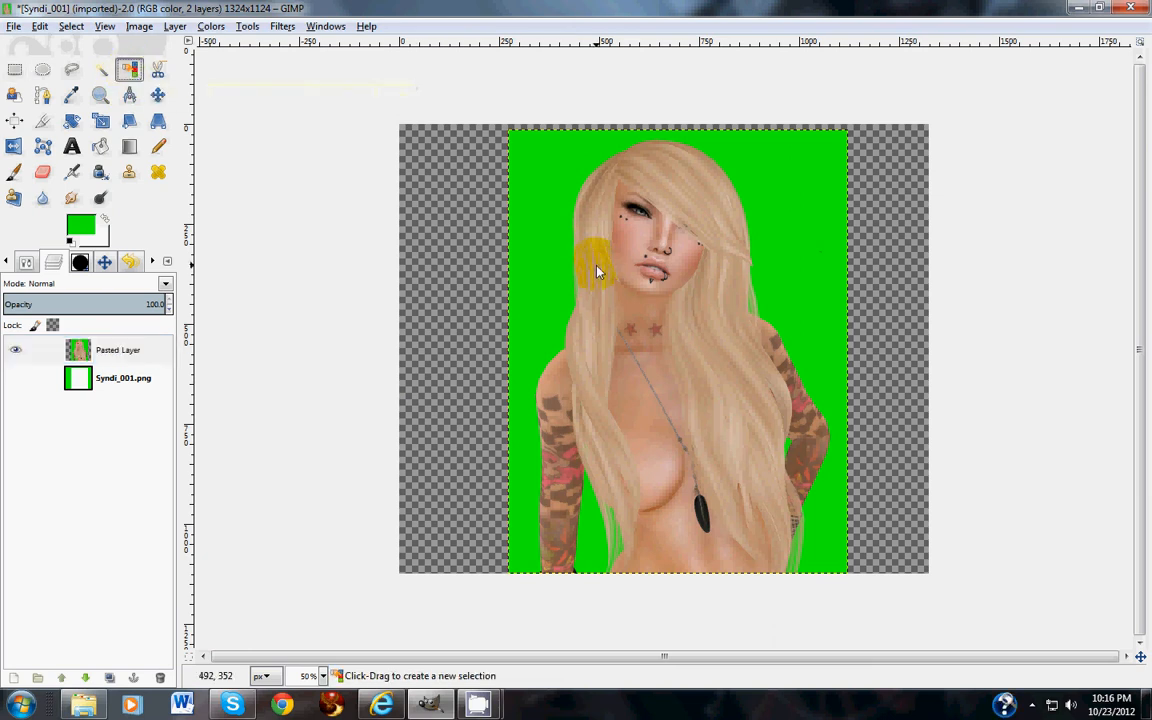
pyautogui.click(559, 320)
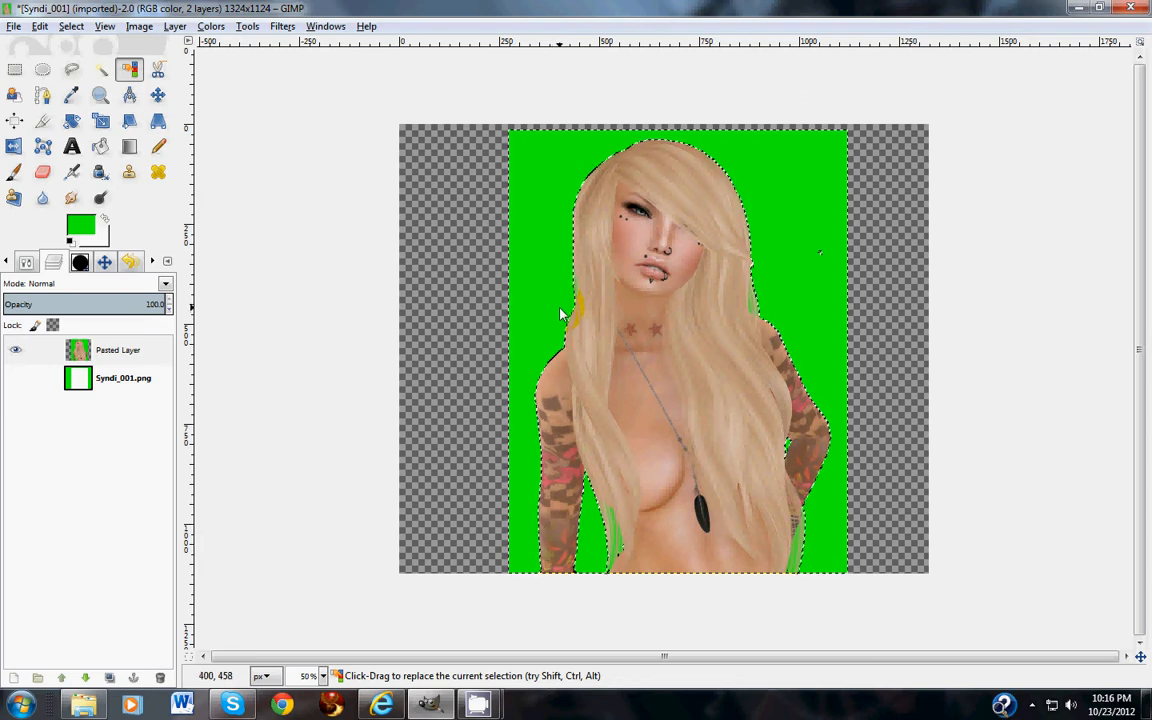
pyautogui.click(527, 332)
pyautogui.press('Delete')
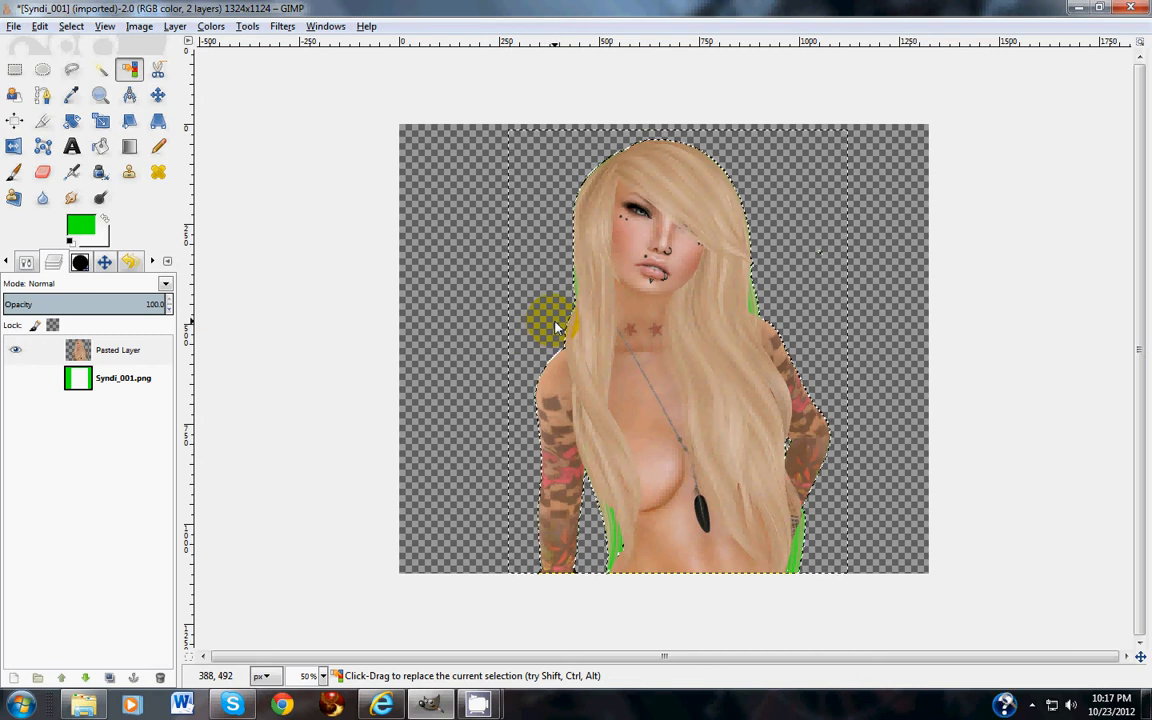
# Create a selection of the figure from the pasted layer's alpha channel, checking its edges at 200% zoom
pyautogui.click(312, 675)
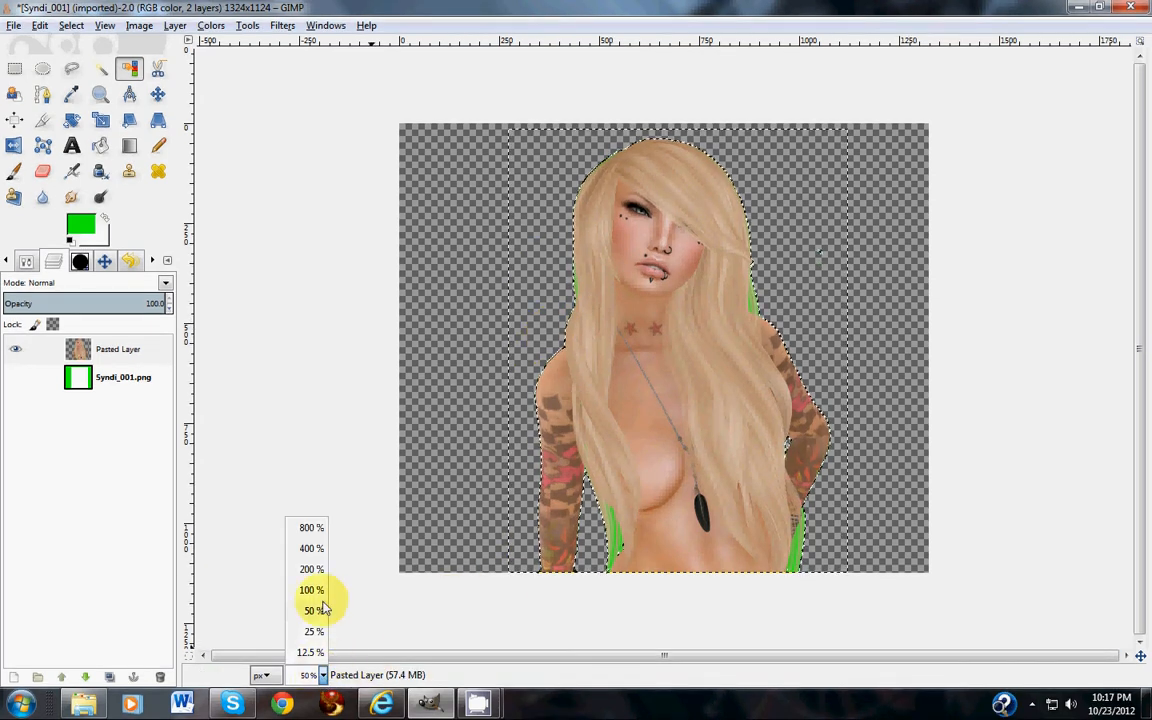
pyautogui.click(318, 569)
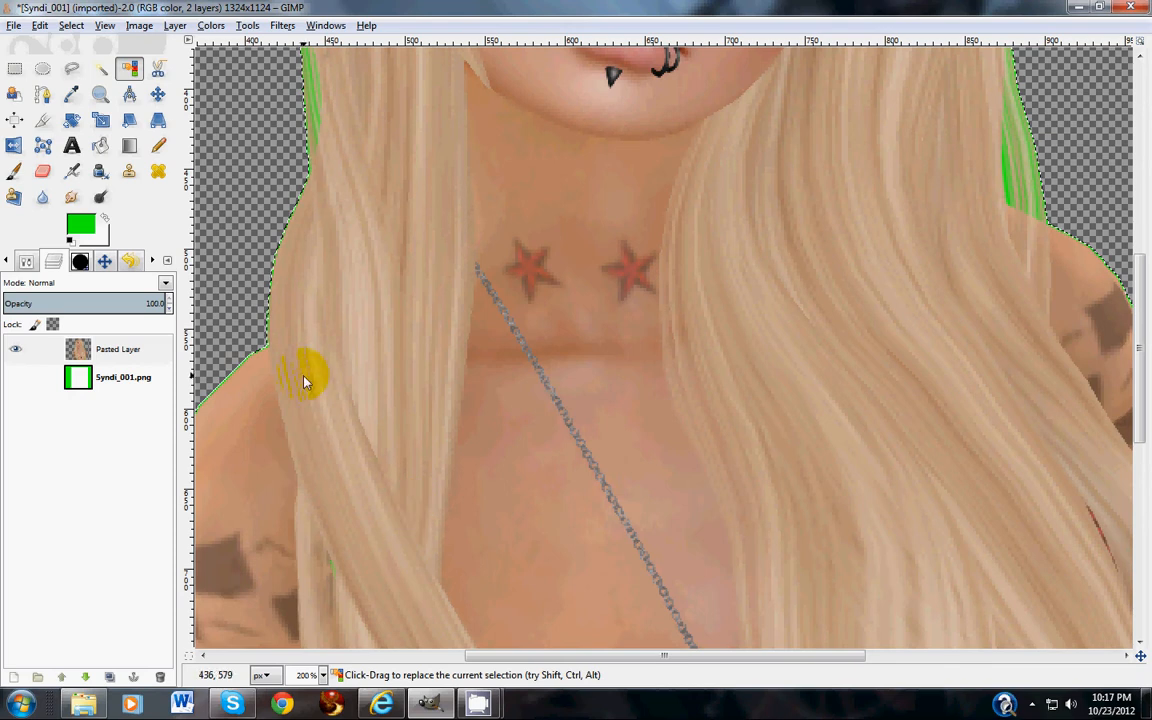
pyautogui.moveTo(599, 658); pyautogui.dragTo(523, 660)
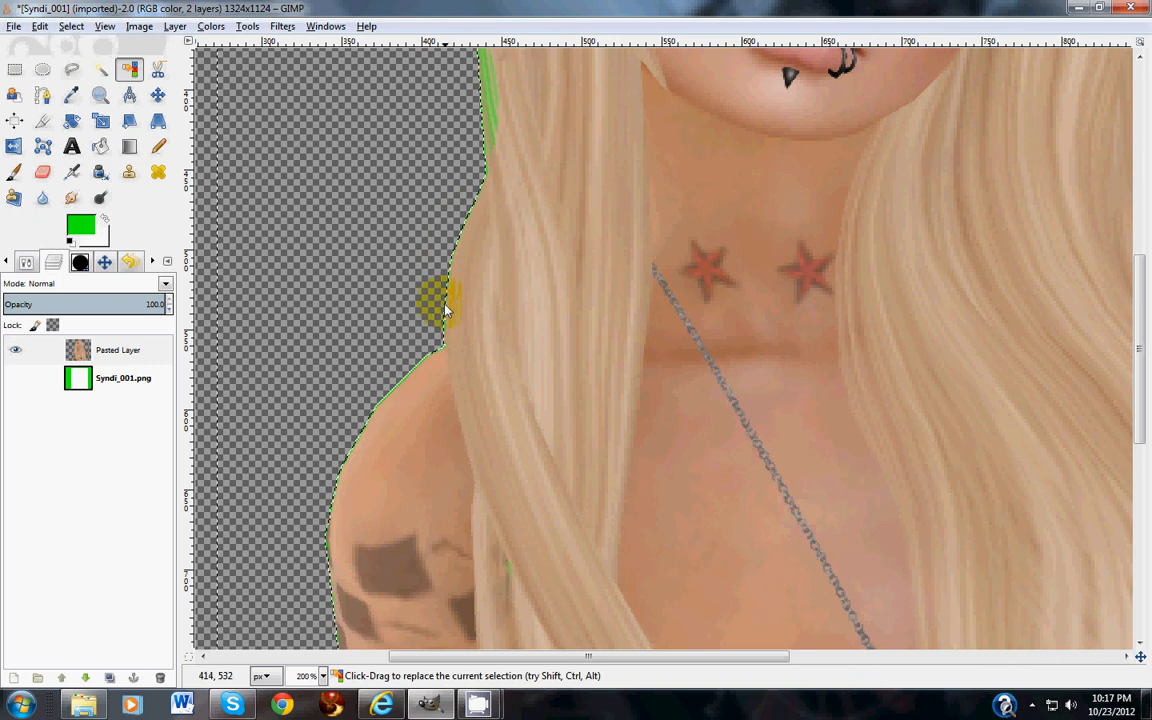
pyautogui.moveTo(424, 372); pyautogui.dragTo(404, 412)
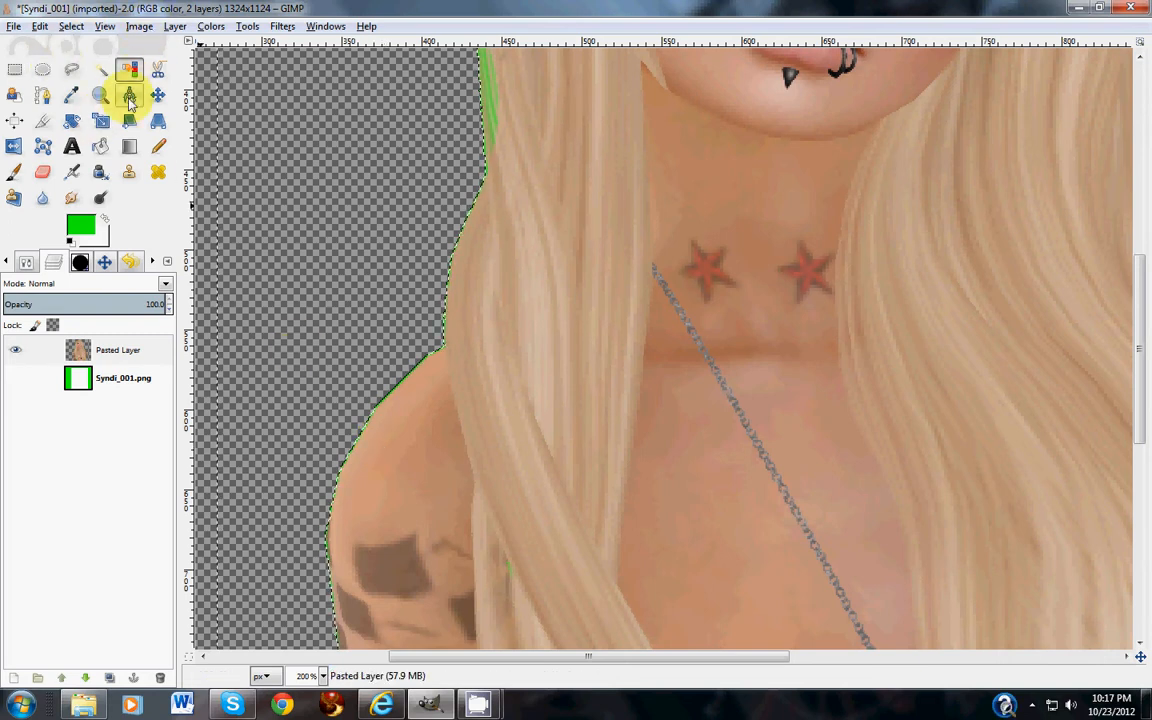
pyautogui.rightClick(117, 352)
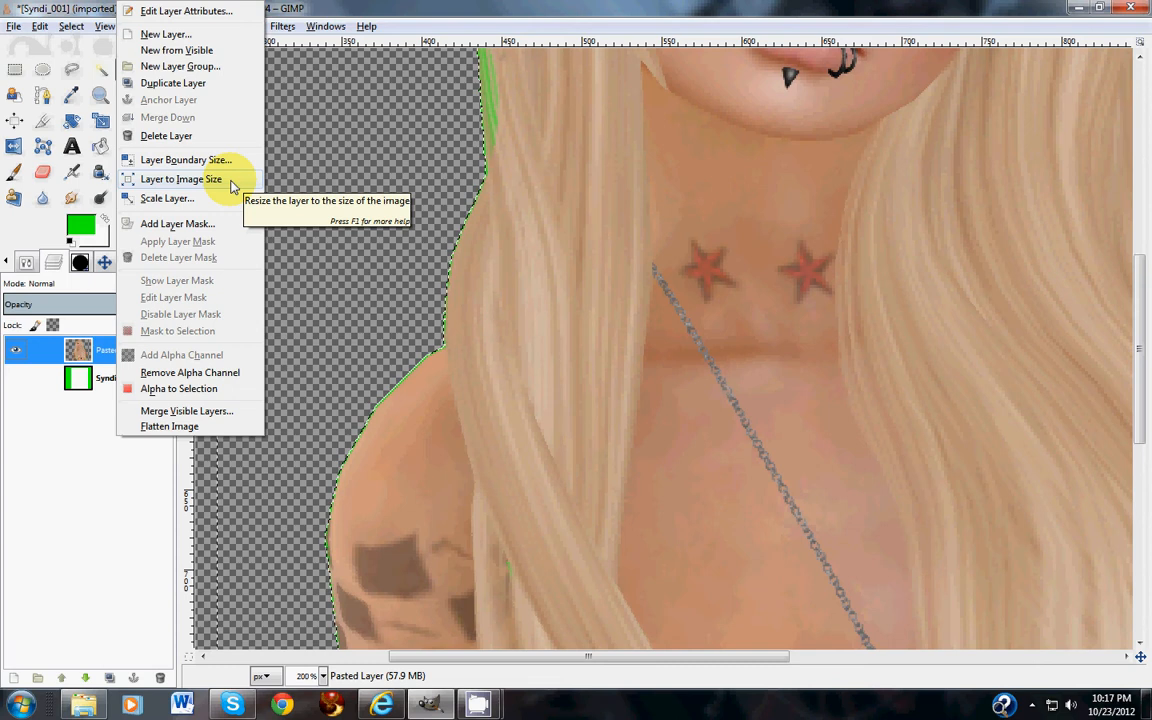
pyautogui.click(237, 391)
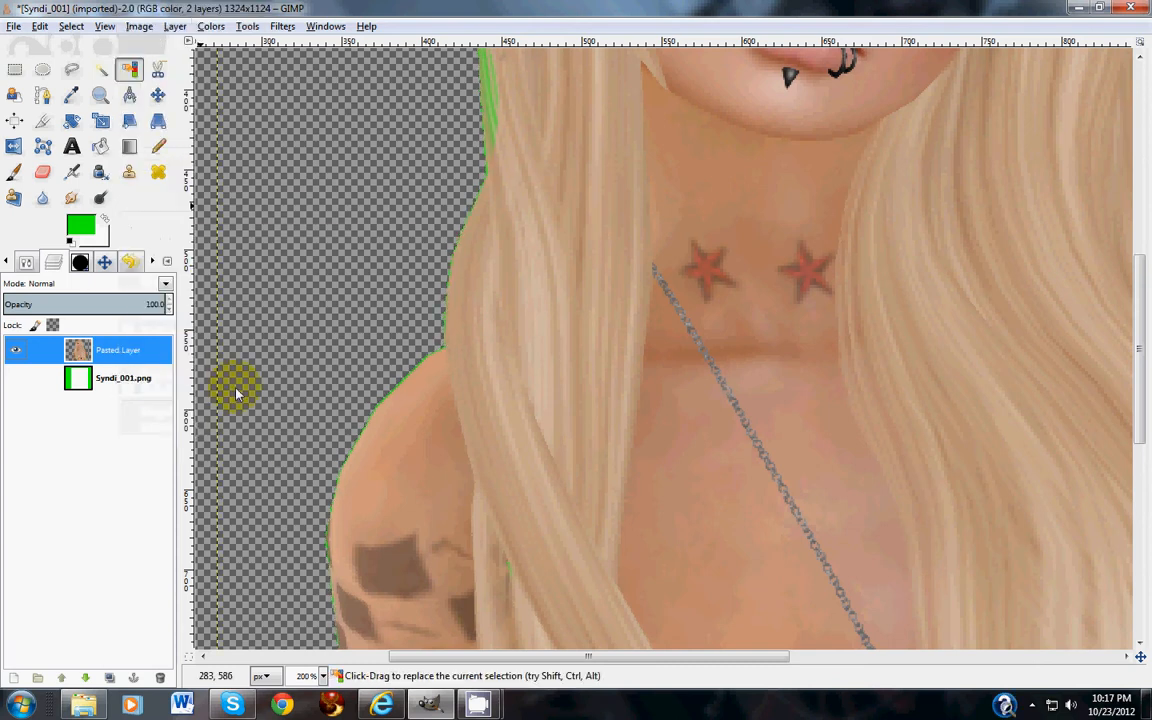
# Shrink the figure selection by 2 px, with shrinking from the image border enabled
pyautogui.click(70, 28)
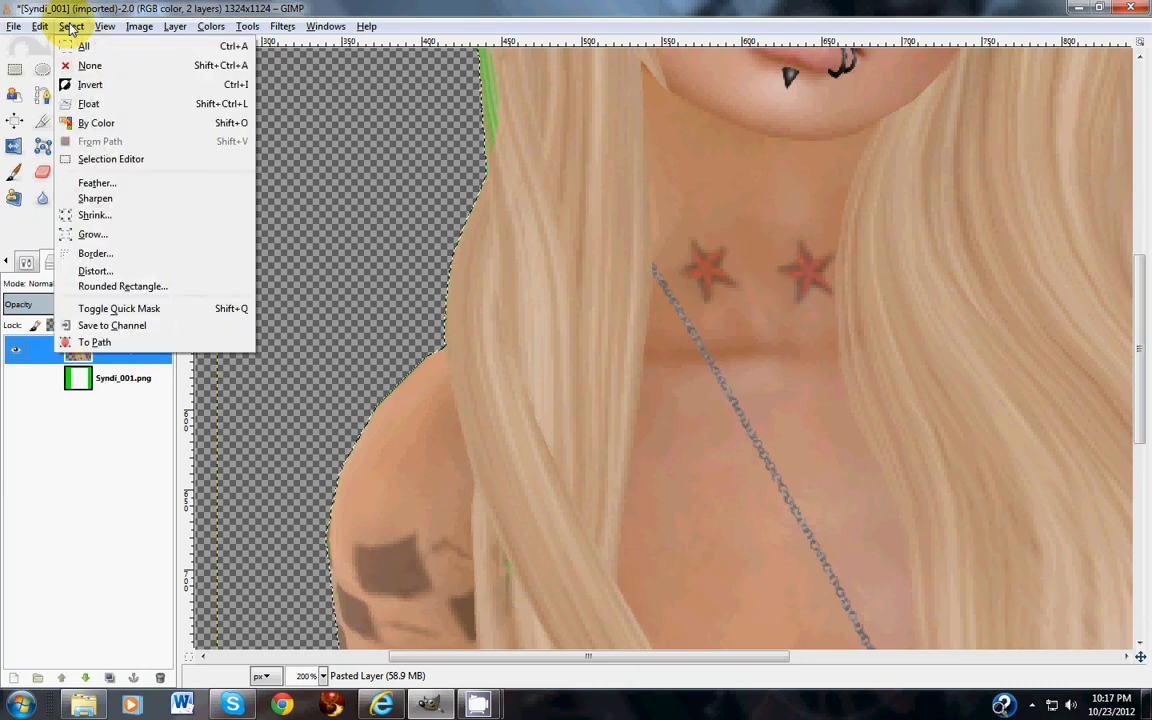
pyautogui.click(116, 215)
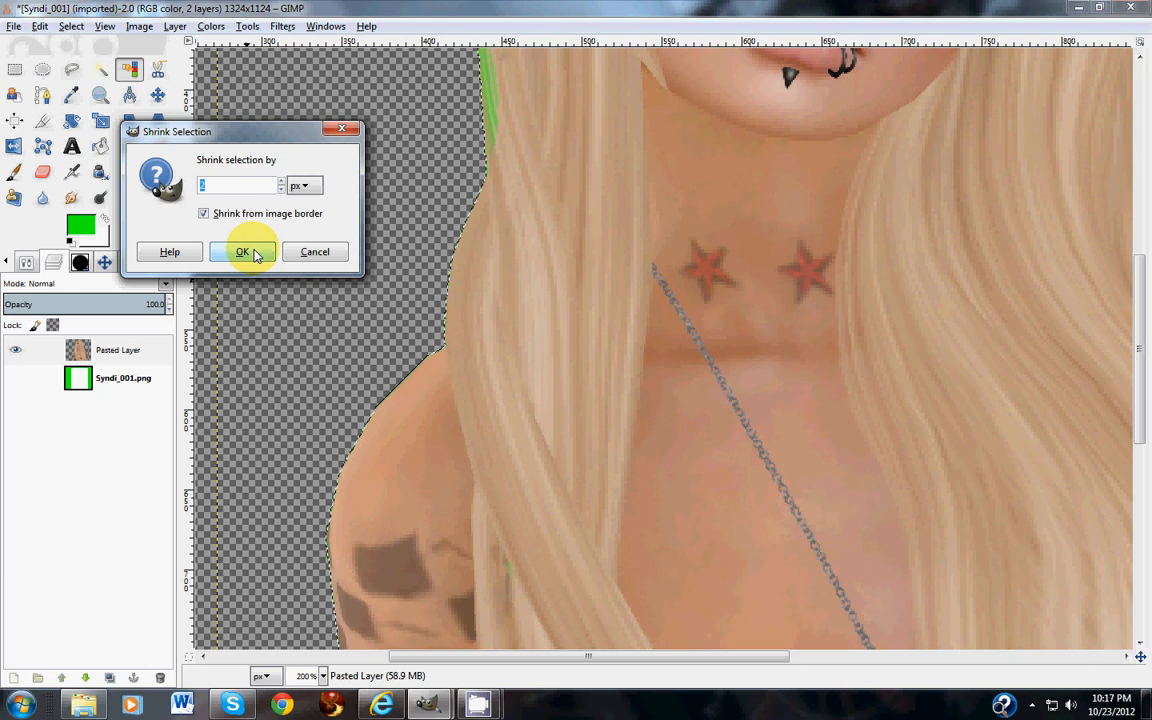
pyautogui.click(255, 254)
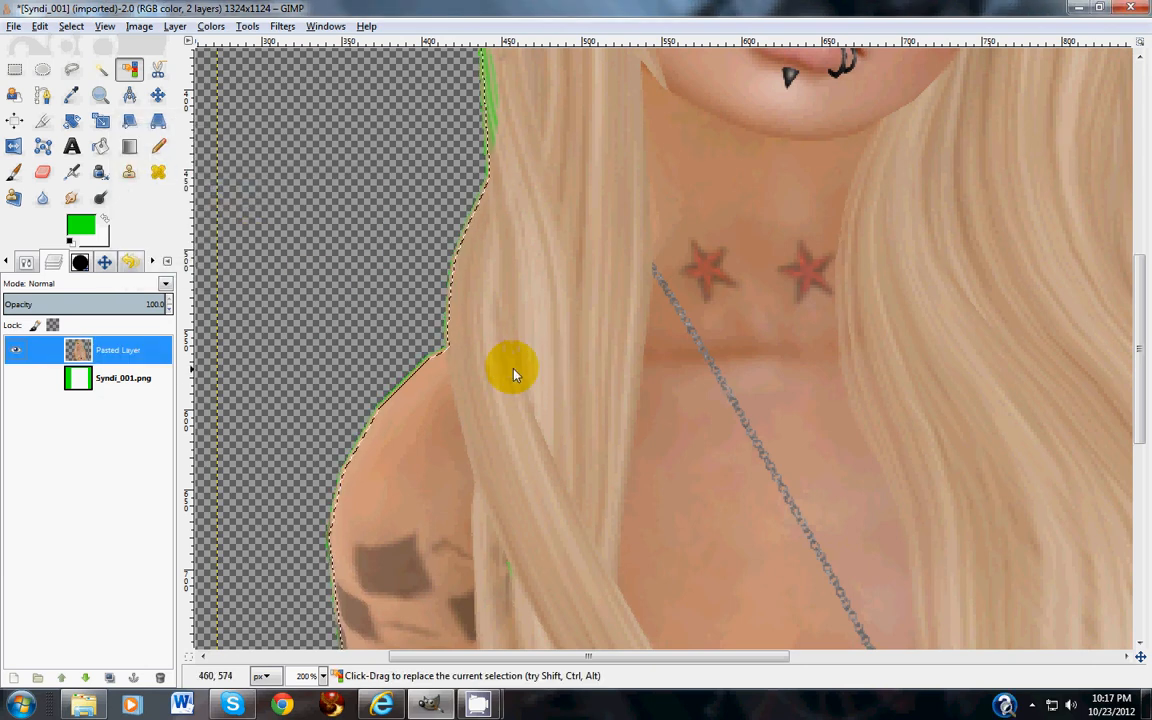
# Invert the selection and delete the thin green fringe around the figure on the pasted layer
pyautogui.click(82, 30)
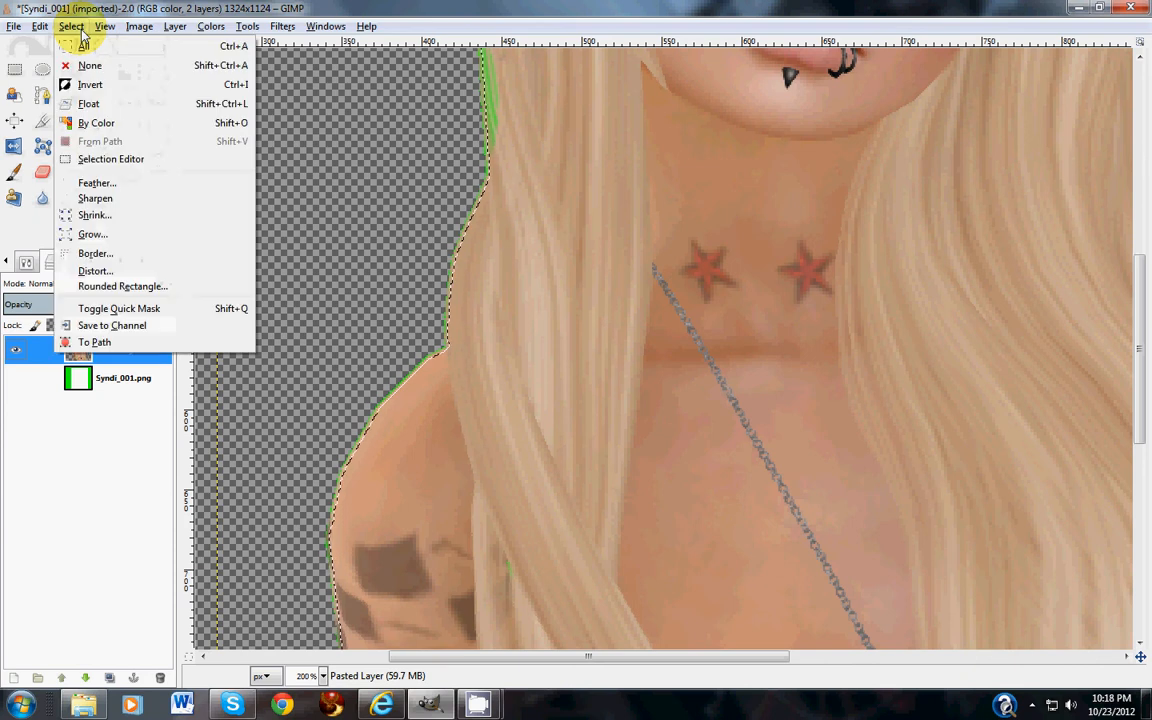
pyautogui.click(100, 86)
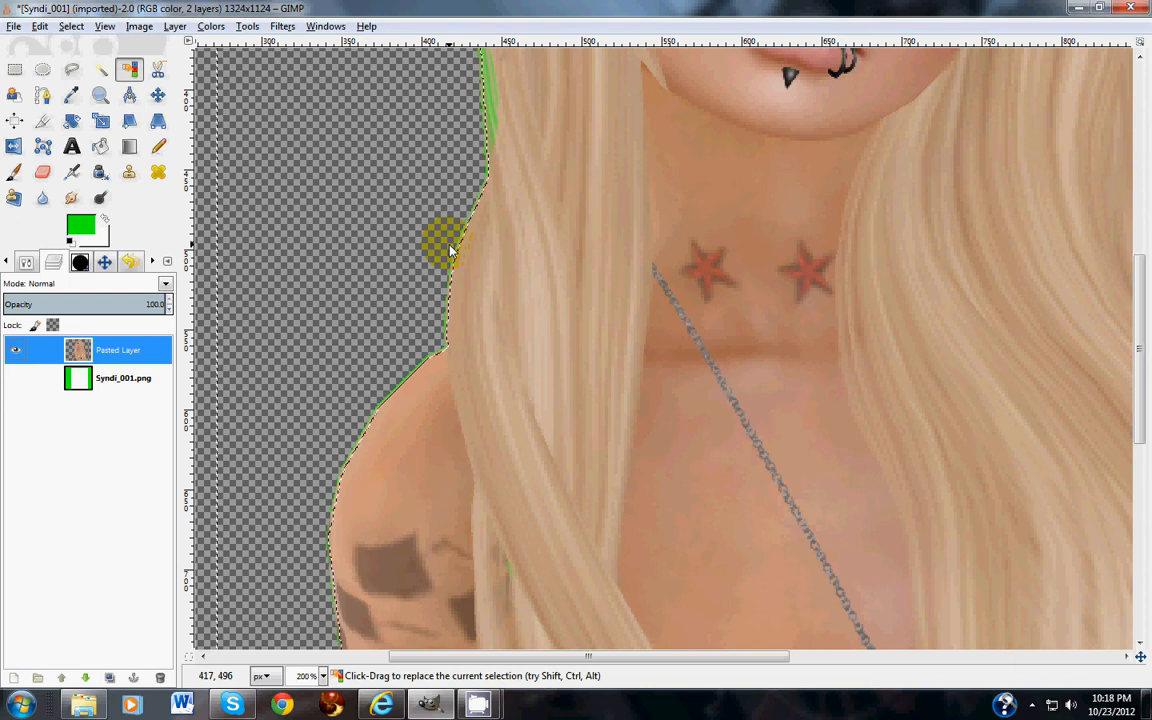
pyautogui.press('pagedown')
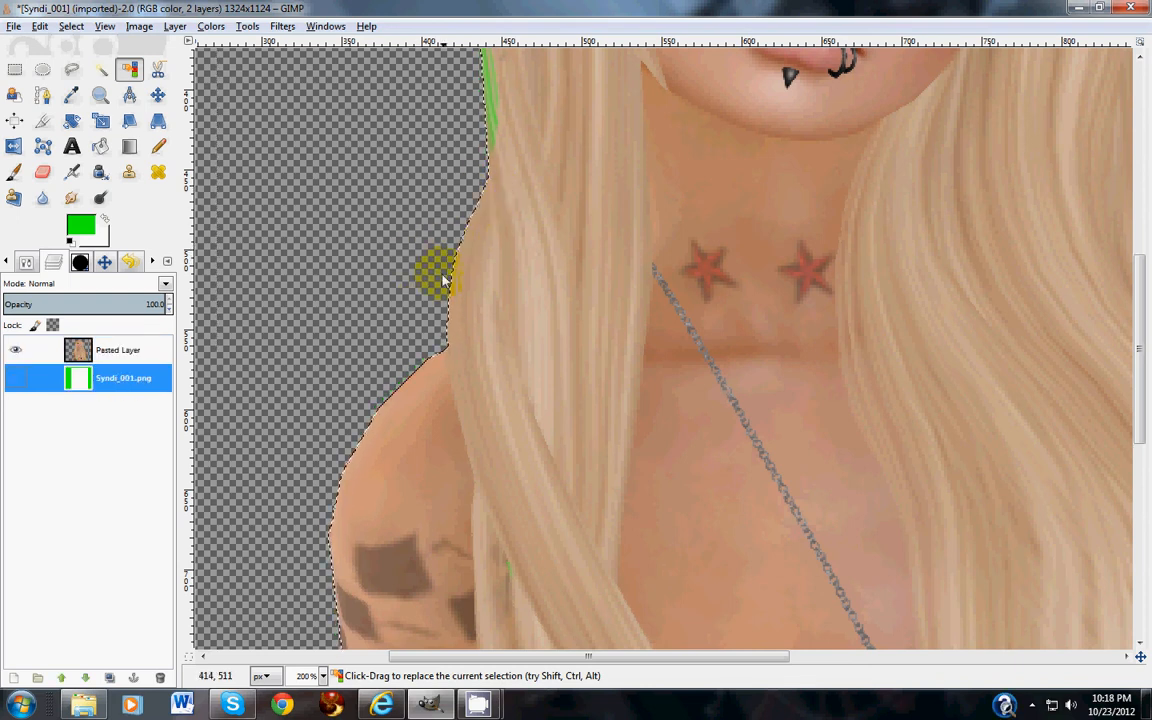
# Outline the green-tinged hair ends below the figure's right-hand elbow with Free Select and delete them from the pasted layer
pyautogui.scroll(-10, 352, 502)
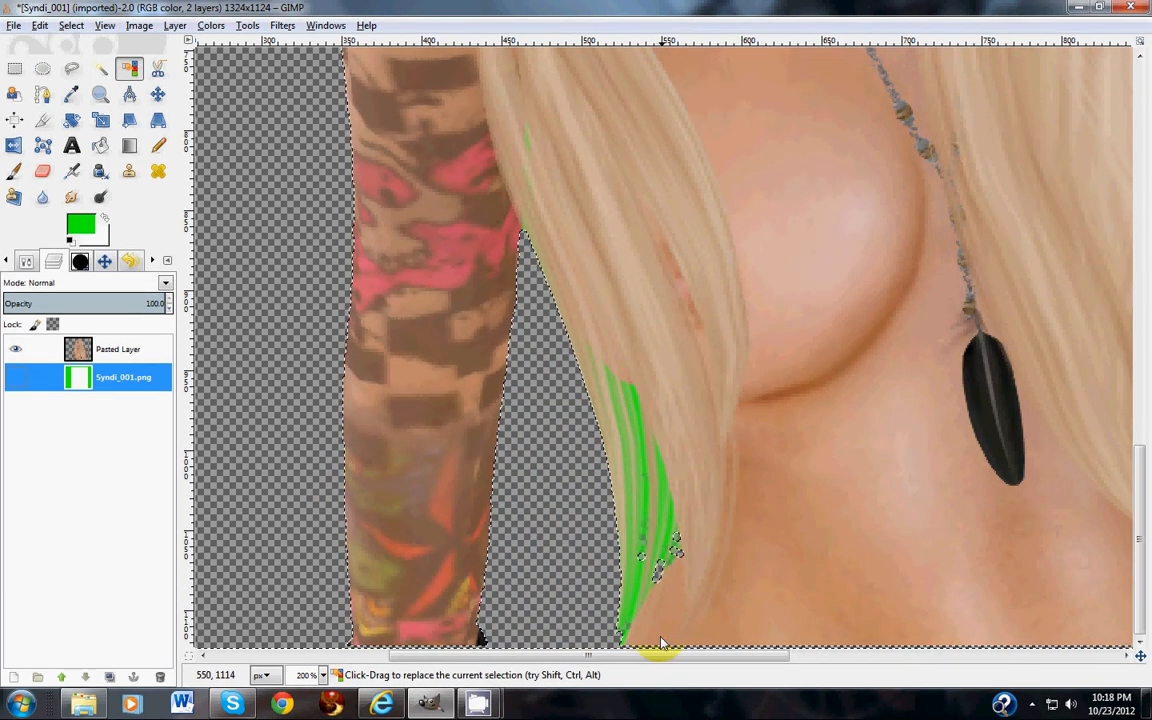
pyautogui.moveTo(653, 656)
pyautogui.mouseDown()
pyautogui.moveTo(968, 684)
pyautogui.moveTo(1003, 674)
pyautogui.mouseUp()
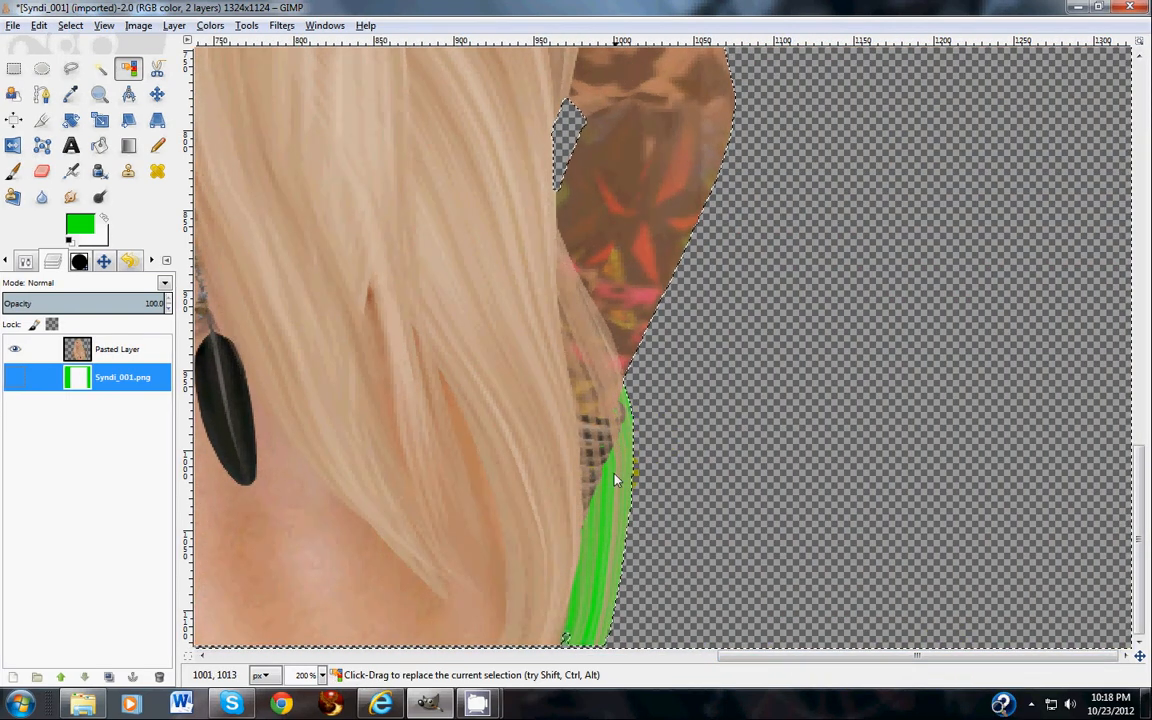
pyautogui.click(73, 74)
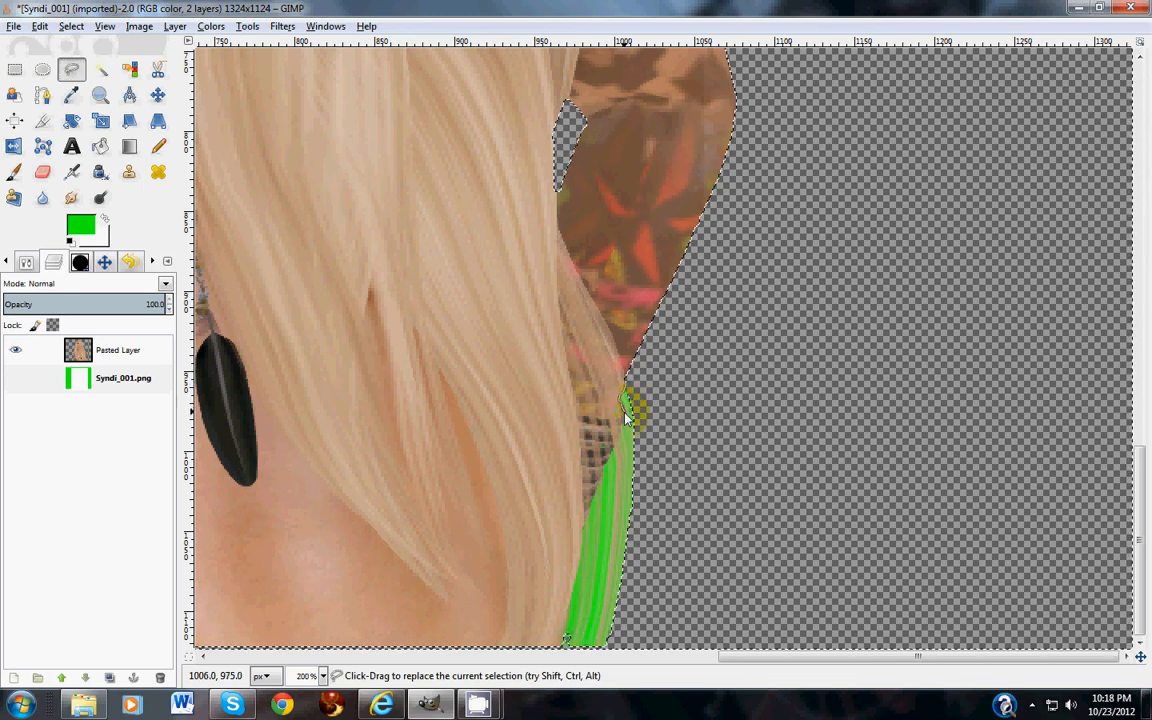
pyautogui.moveTo(610, 457); pyautogui.dragTo(598, 484)
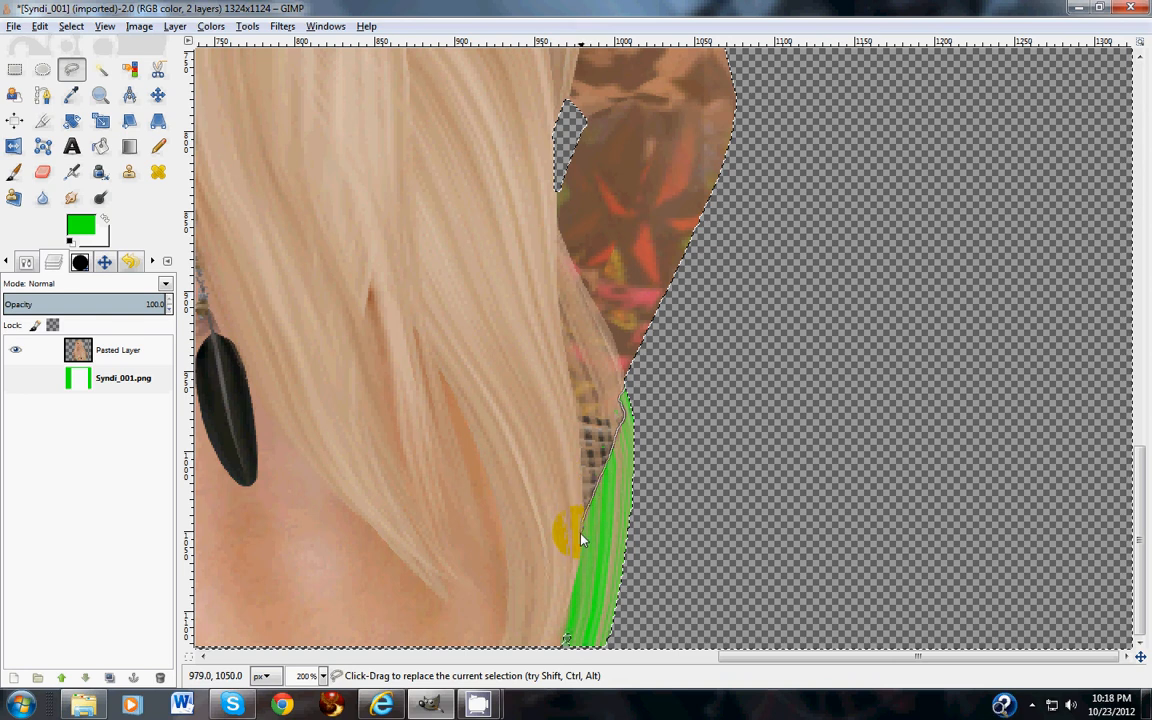
pyautogui.moveTo(582, 540)
pyautogui.mouseDown()
pyautogui.moveTo(559, 650)
pyautogui.moveTo(629, 669)
pyautogui.moveTo(659, 618)
pyautogui.moveTo(680, 527)
pyautogui.moveTo(671, 409)
pyautogui.moveTo(629, 382)
pyautogui.mouseUp()
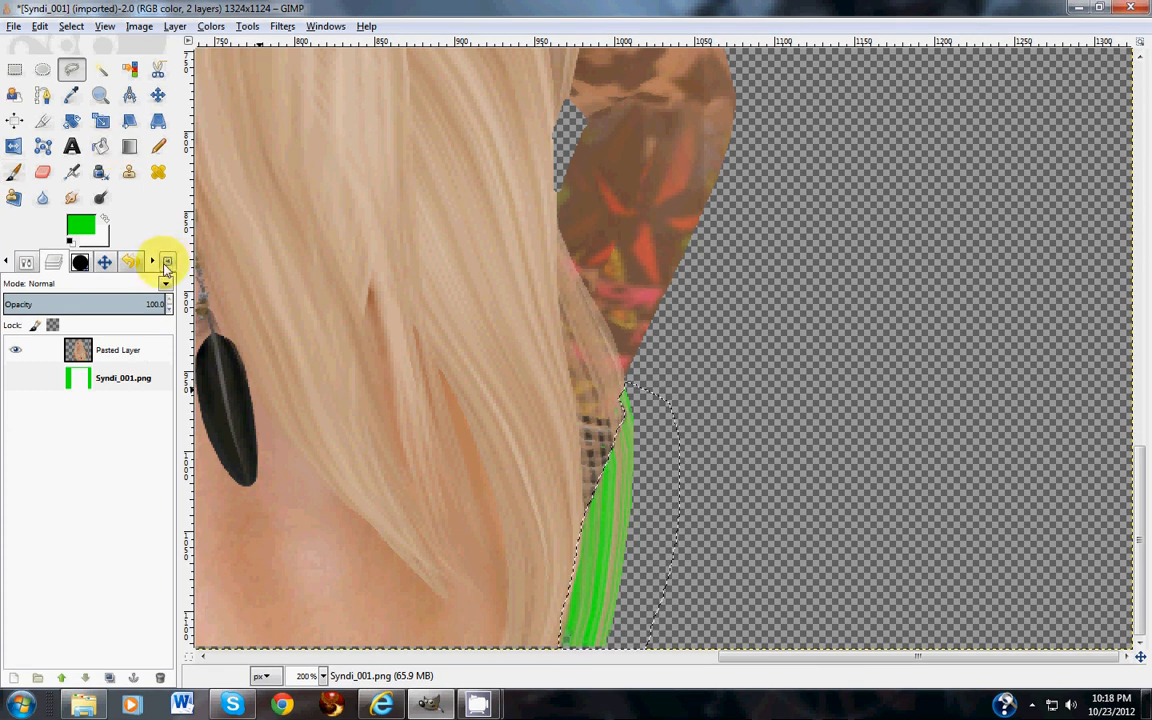
pyautogui.click(118, 350)
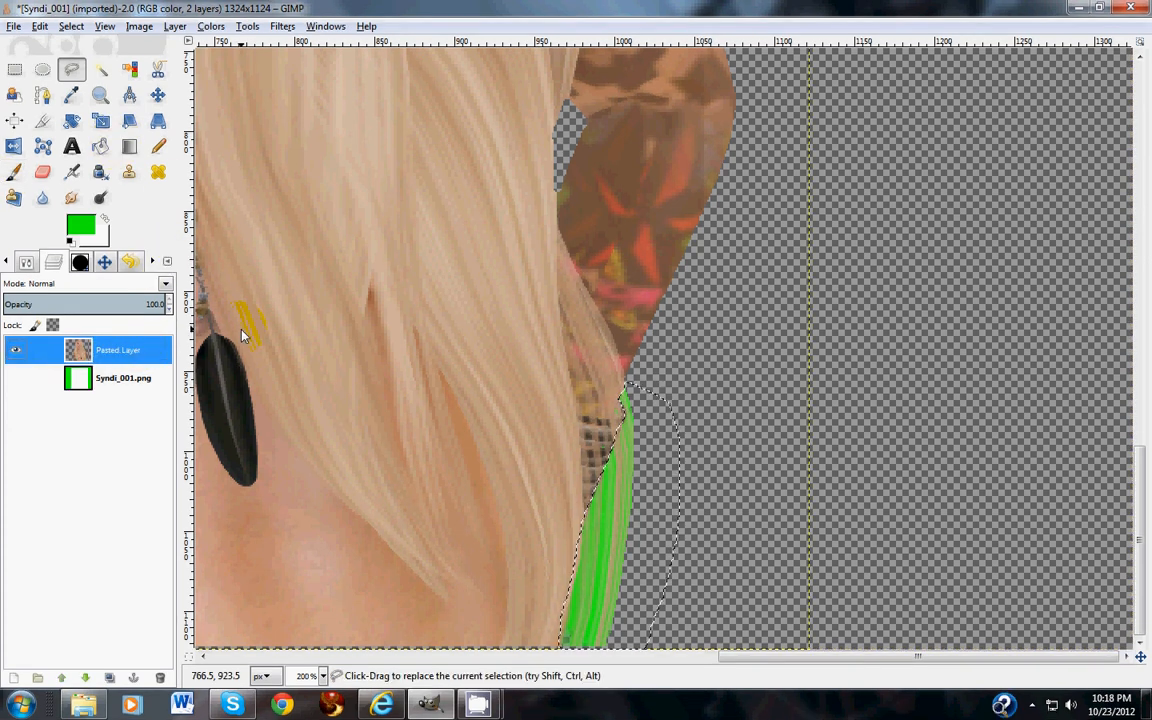
pyautogui.press('Delete')
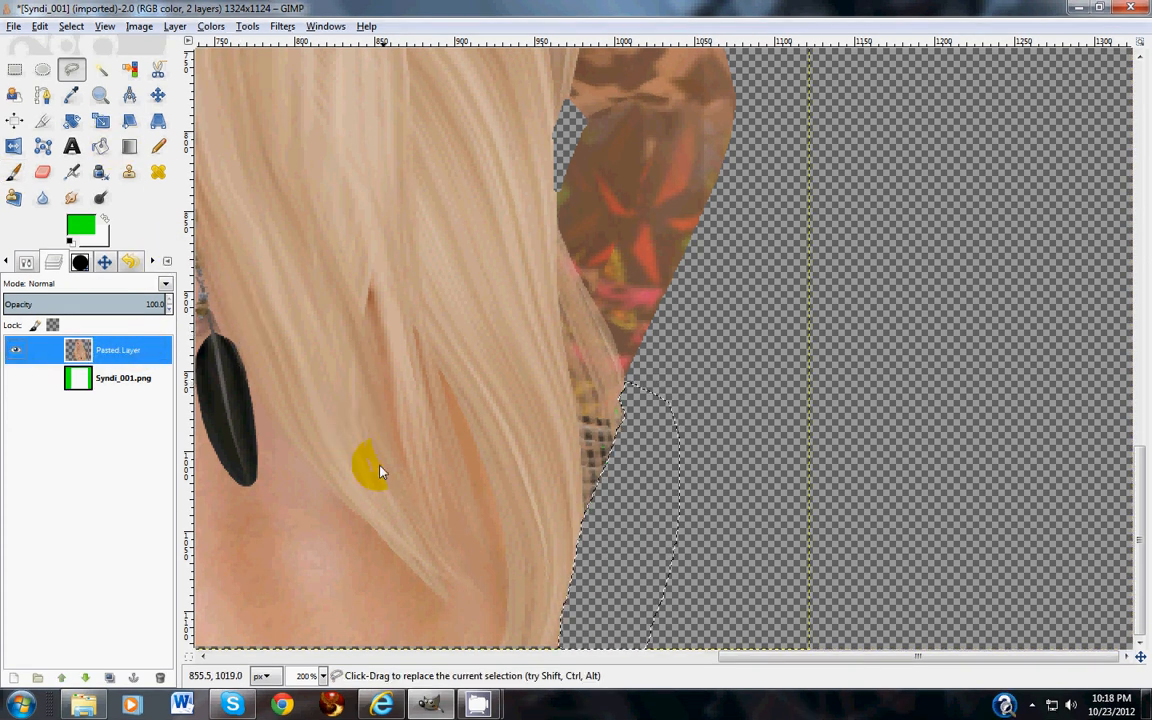
# Inspect the figure's right-hand outline from the elbow up to the top of the hair for leftover green
pyautogui.scroll(3, 722, 383)
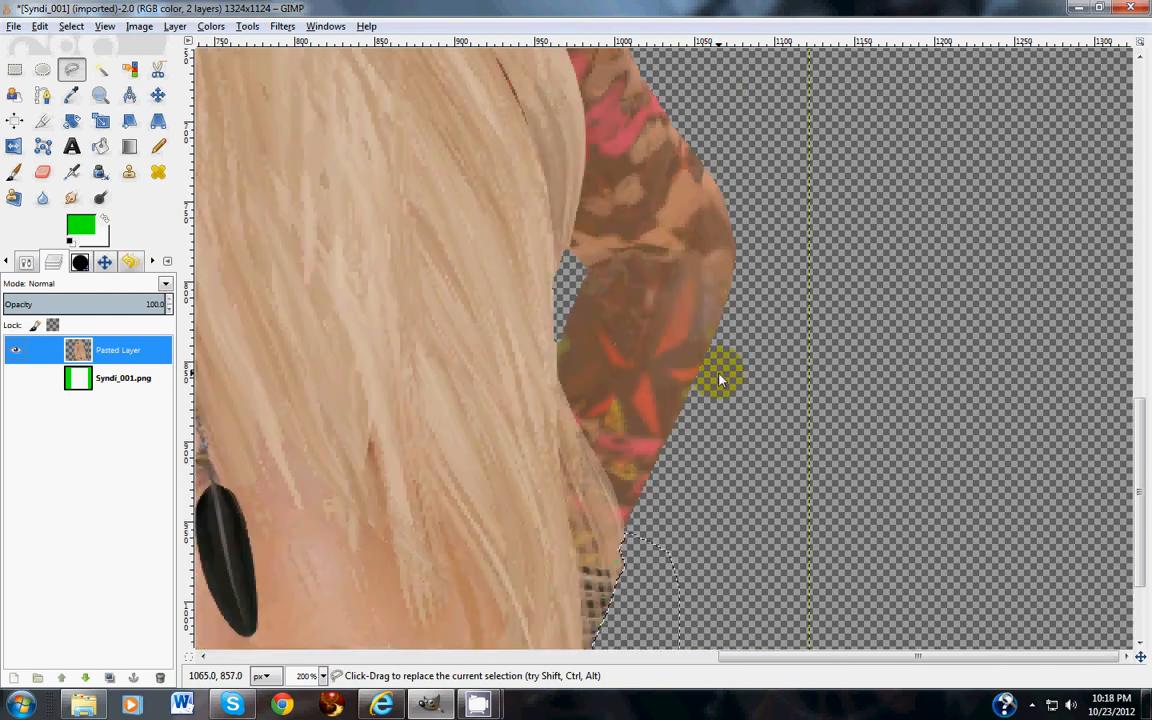
pyautogui.scroll(6, 720, 372)
pyautogui.scroll(-3, 470, 540)
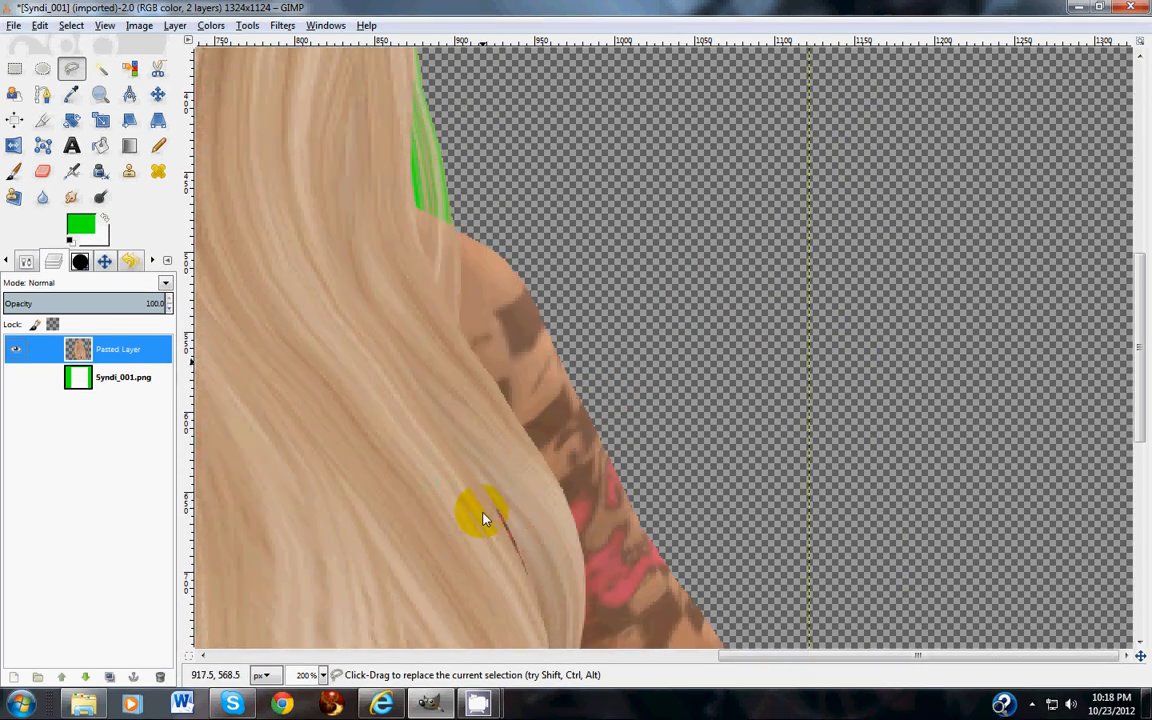
pyautogui.scroll(3, 463, 270)
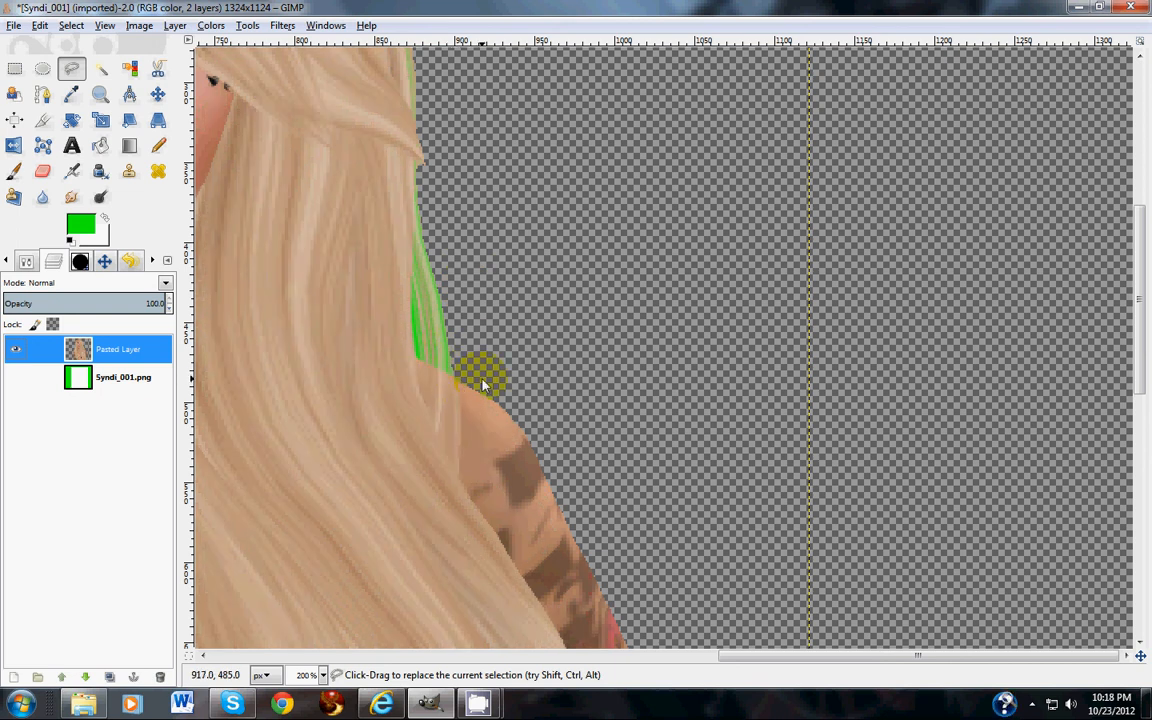
pyautogui.scroll(6, 447, 300)
pyautogui.scroll(3, 443, 315)
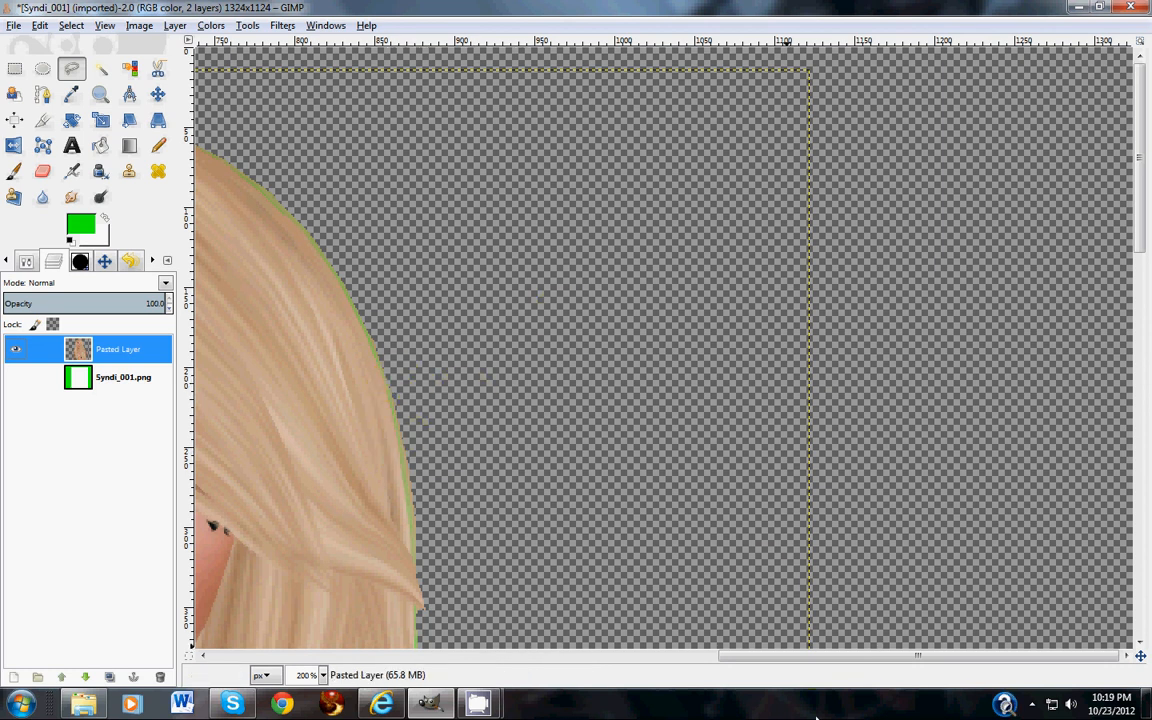
pyautogui.scroll(-9, 575, 428)
pyautogui.scroll(-5, 565, 435)
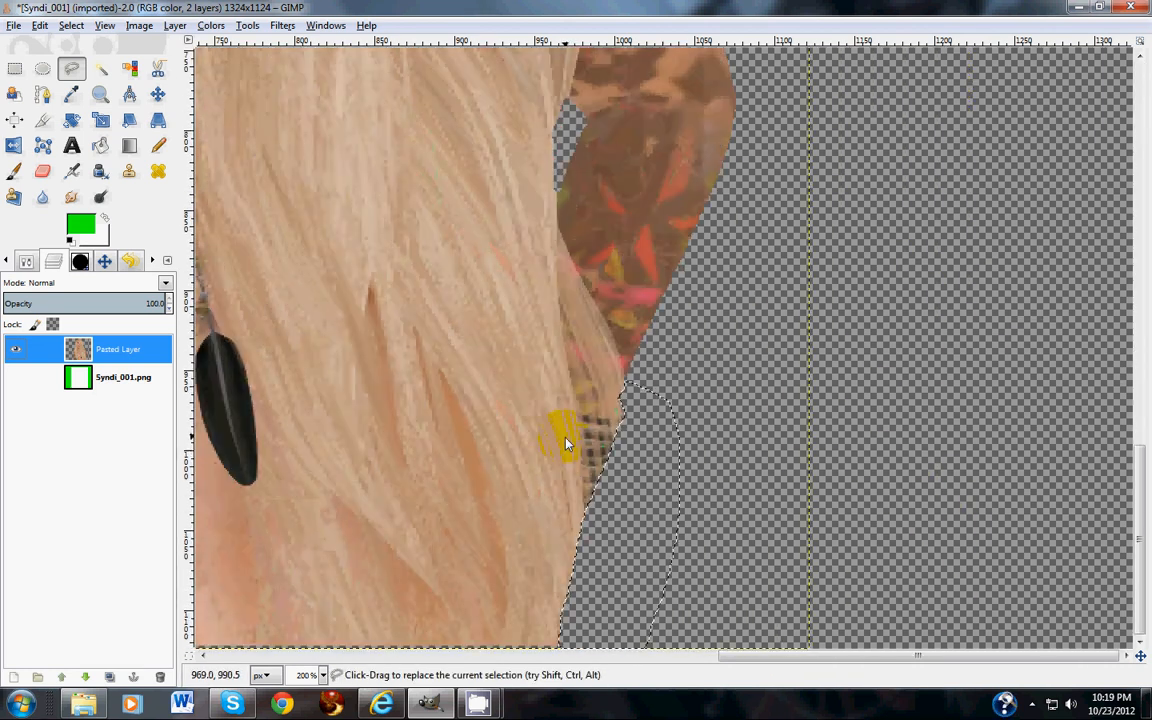
pyautogui.scroll(6, 594, 385)
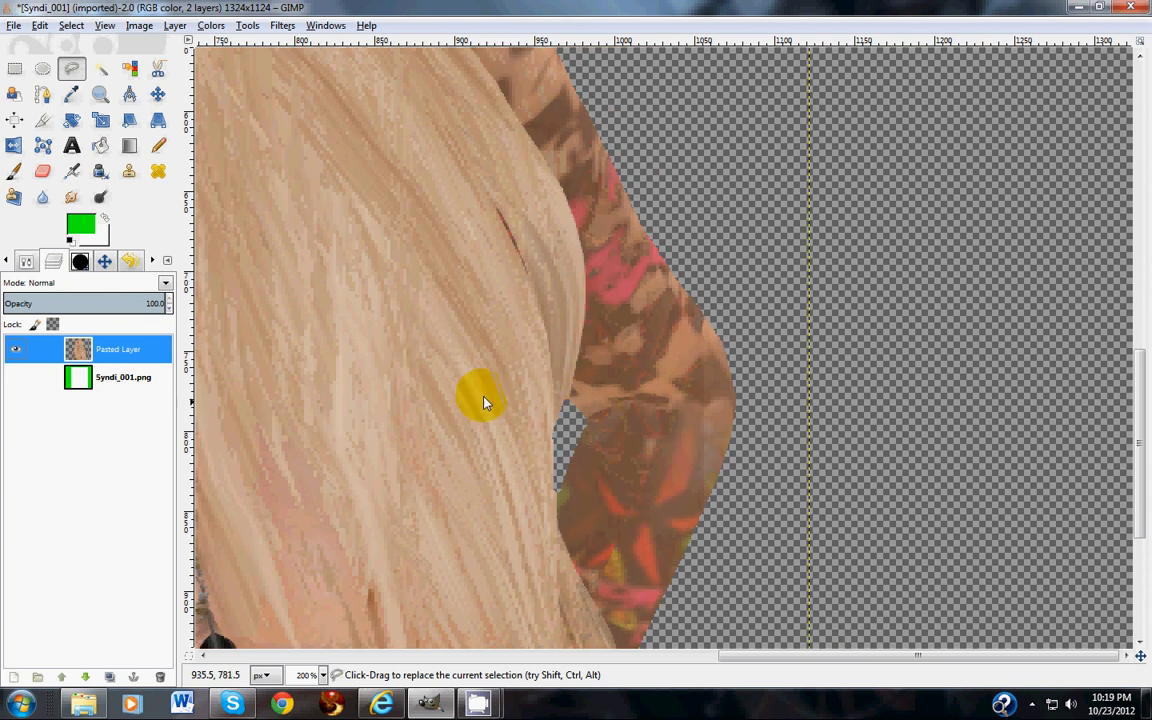
# Open the layered project file Syndi_001.xcf from the Pictures folder alongside the current cutout image
pyautogui.click(14, 26)
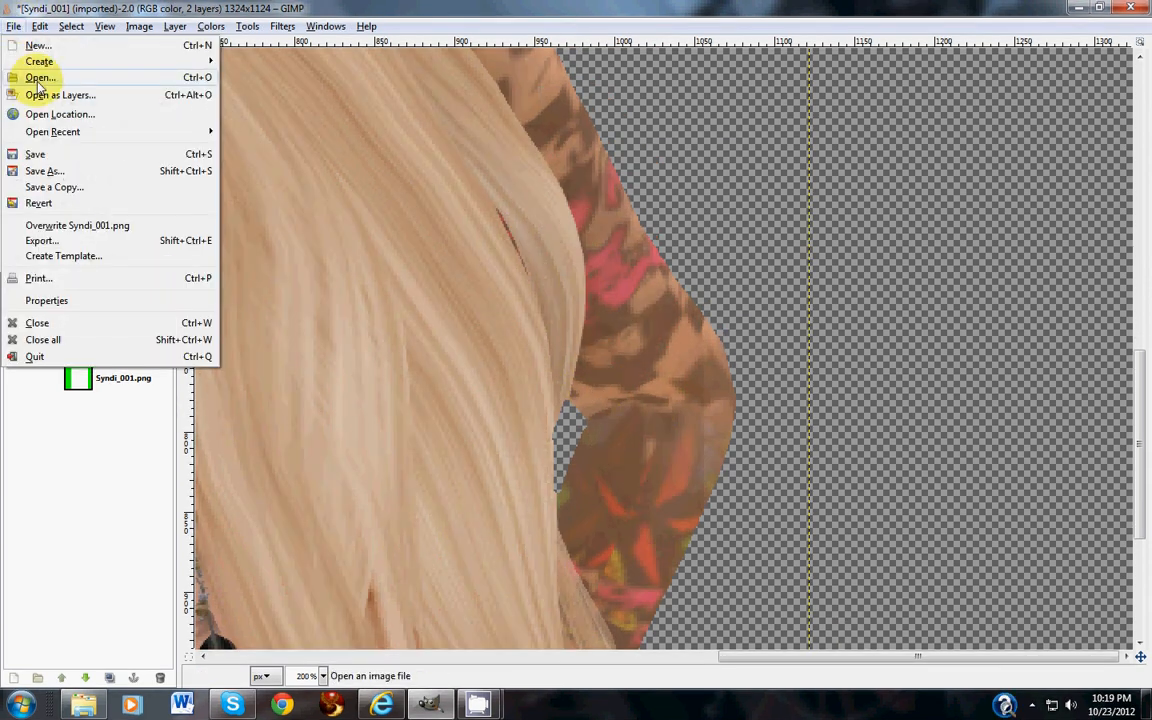
pyautogui.click(38, 77)
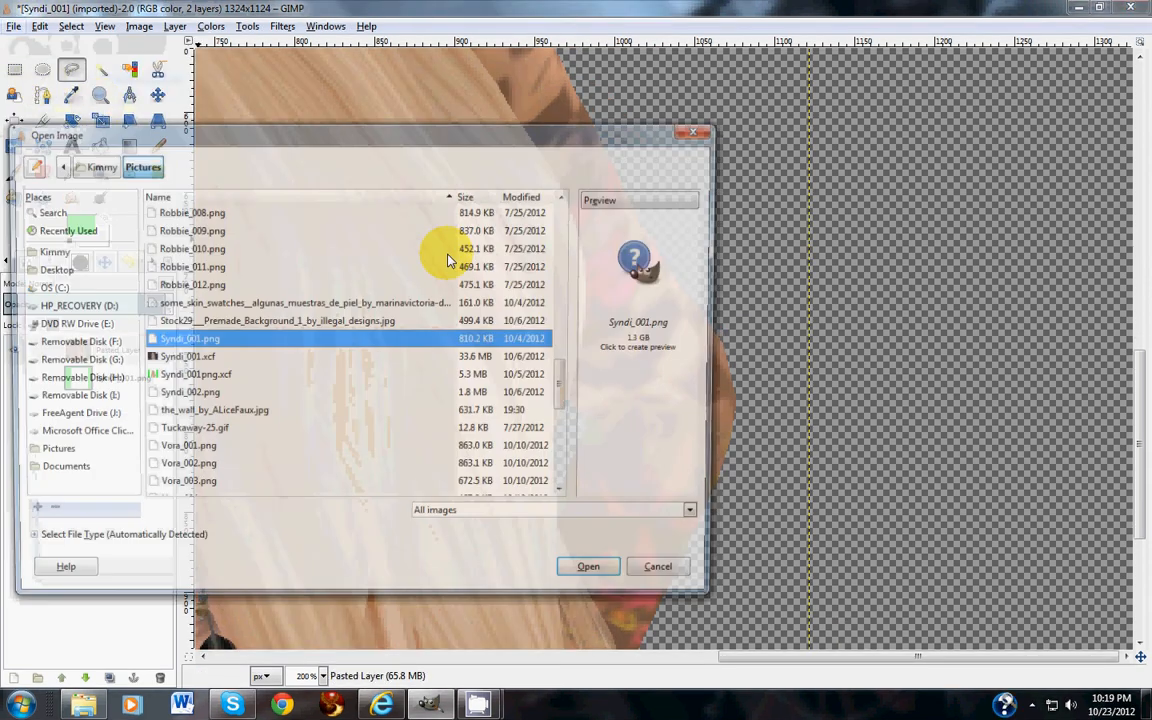
pyautogui.click(278, 358)
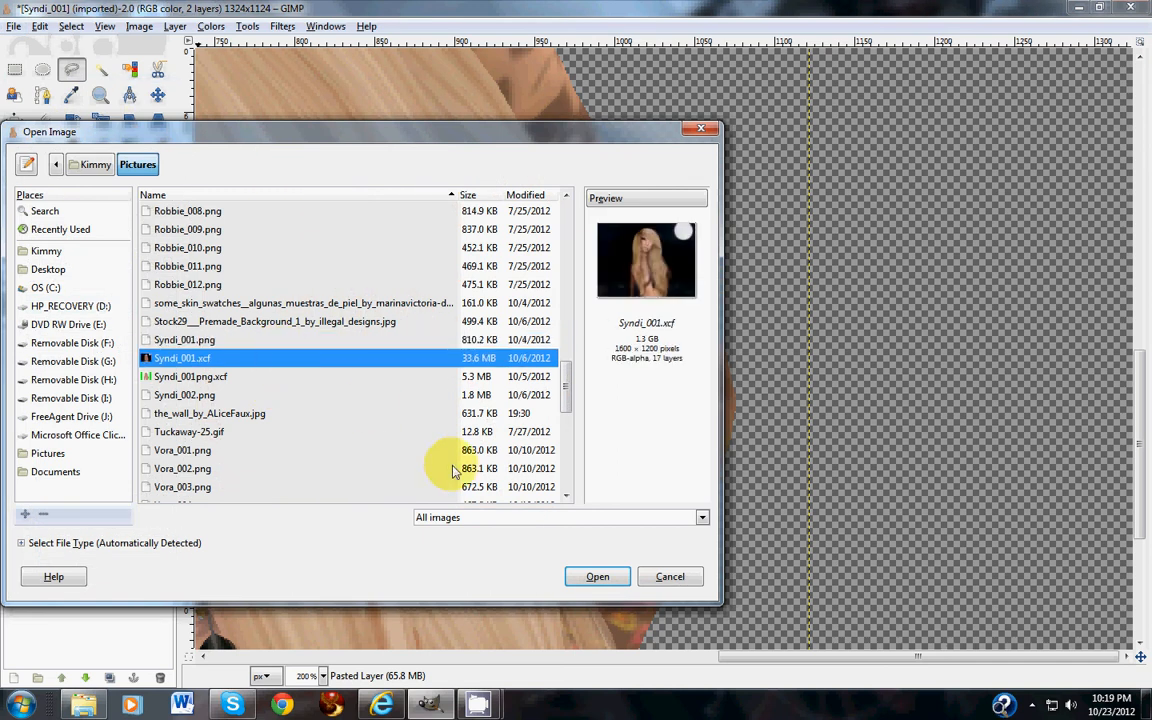
pyautogui.click(597, 576)
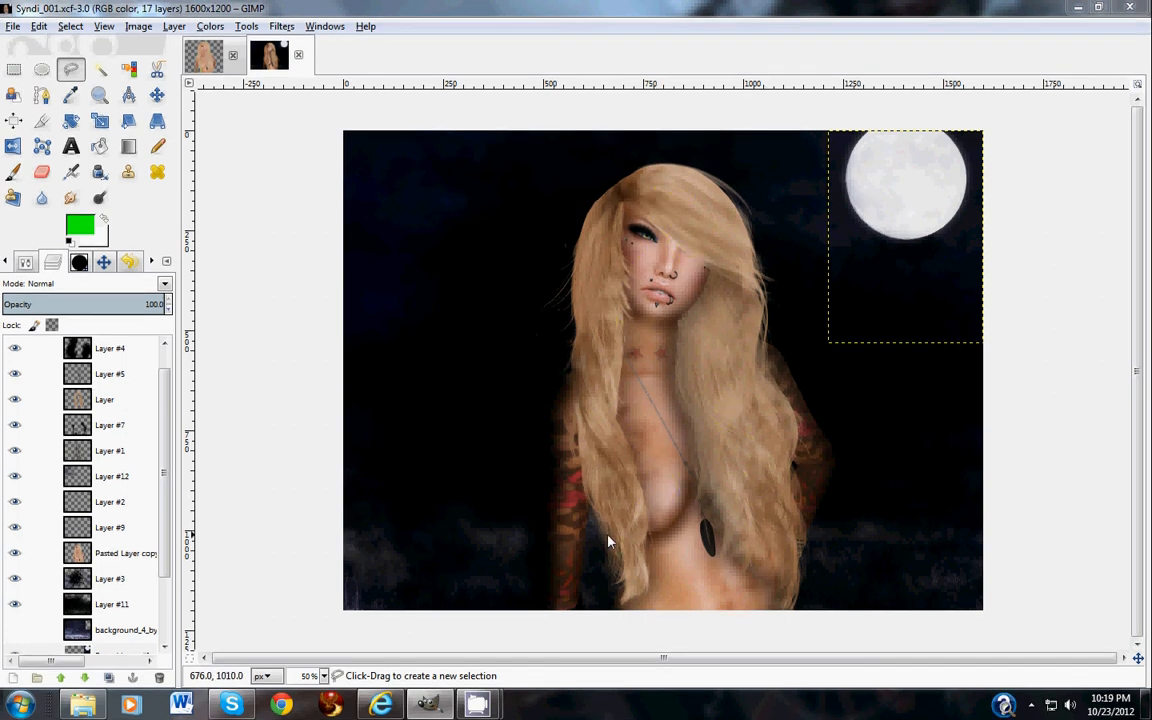
# View the whole cutout at 25% zoom and compare it with the layered Syndi_001.xcf image, ending back on the cutout
pyautogui.click(270, 55)
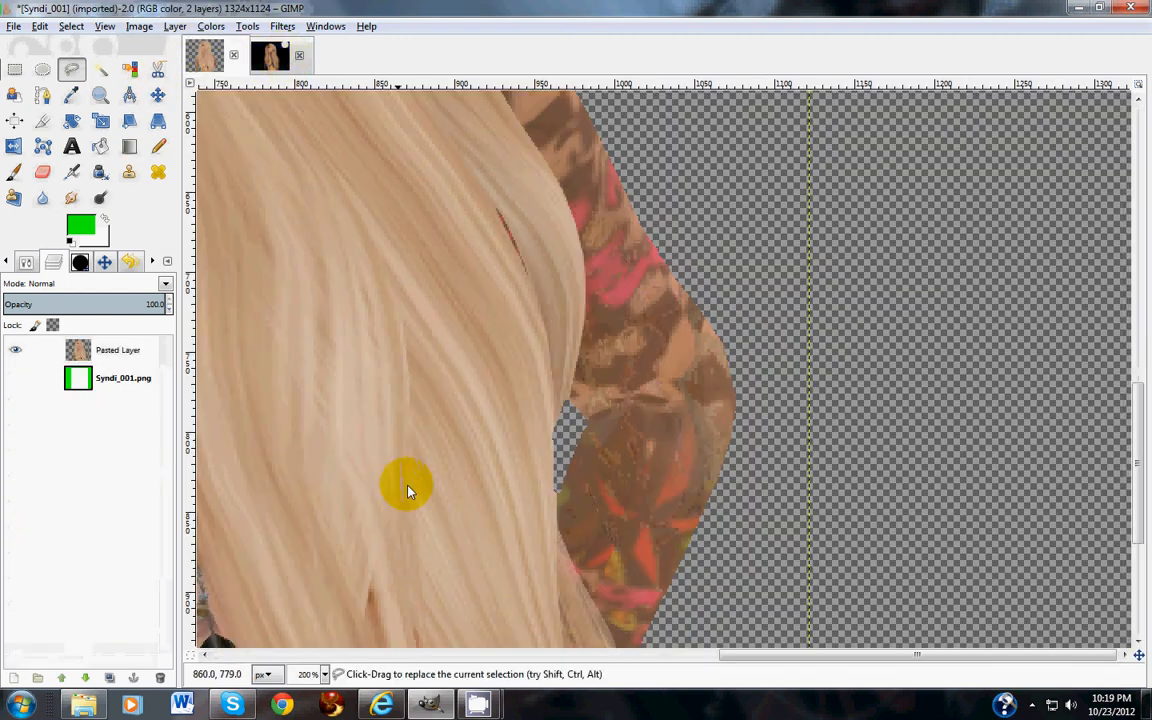
pyautogui.click(318, 674)
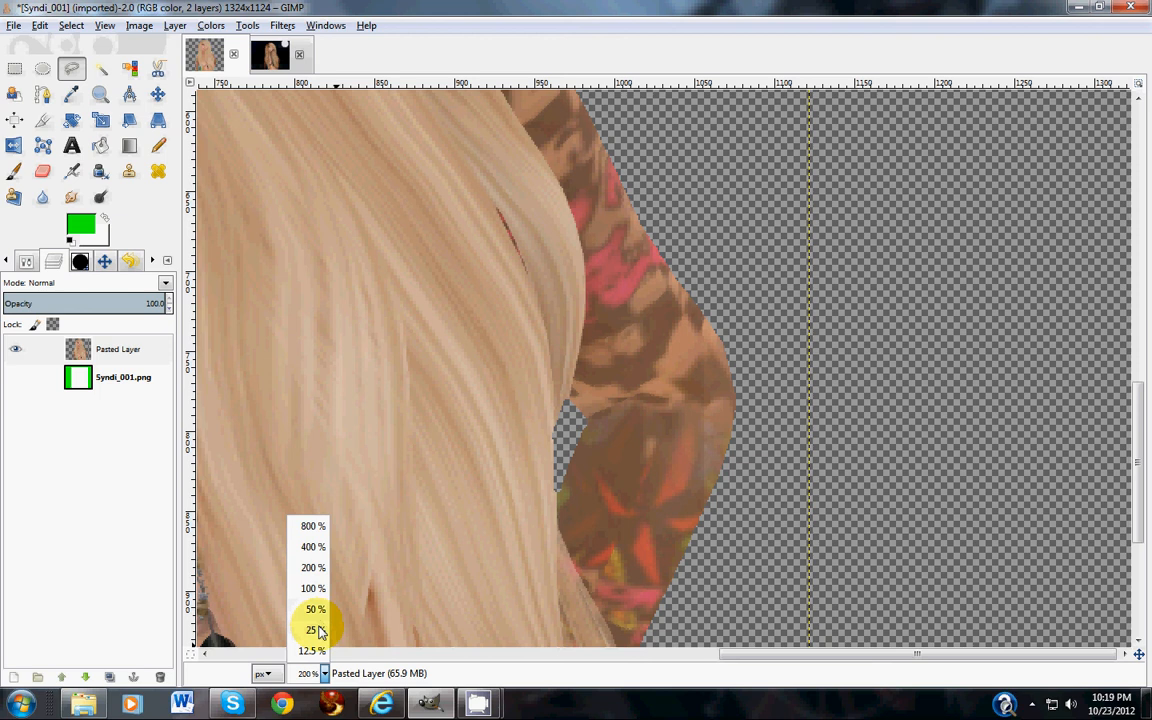
pyautogui.click(314, 630)
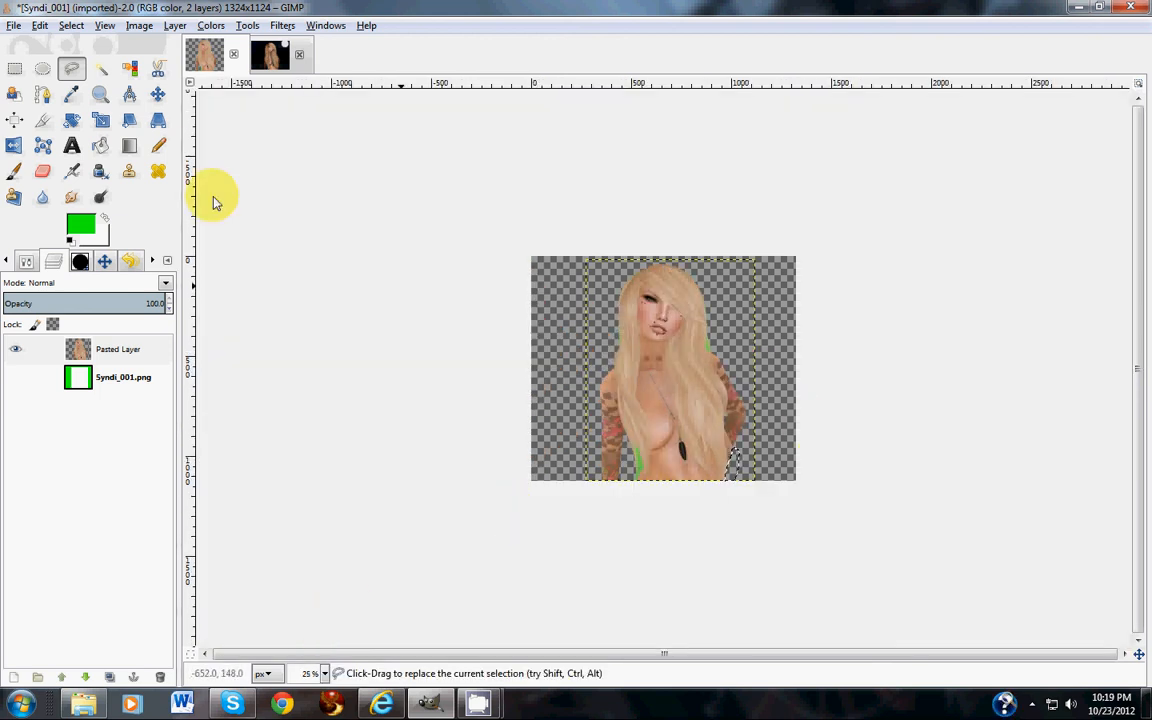
pyautogui.click(269, 52)
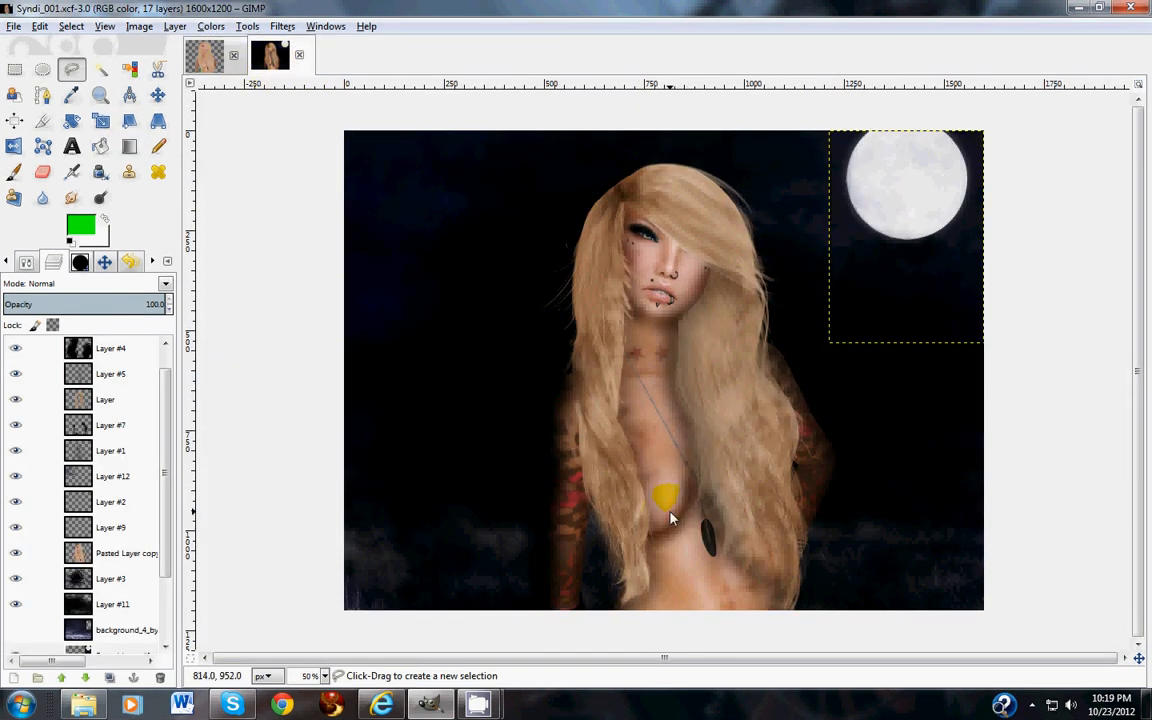
pyautogui.click(208, 68)
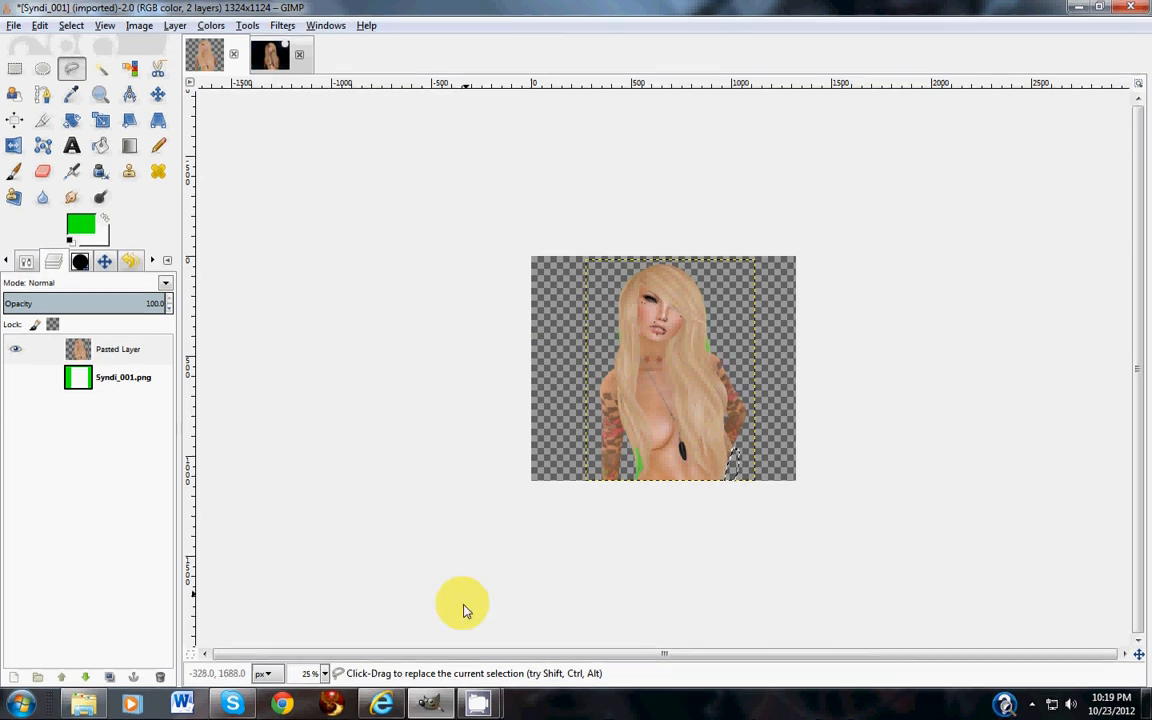
pyautogui.moveTo(478, 703)
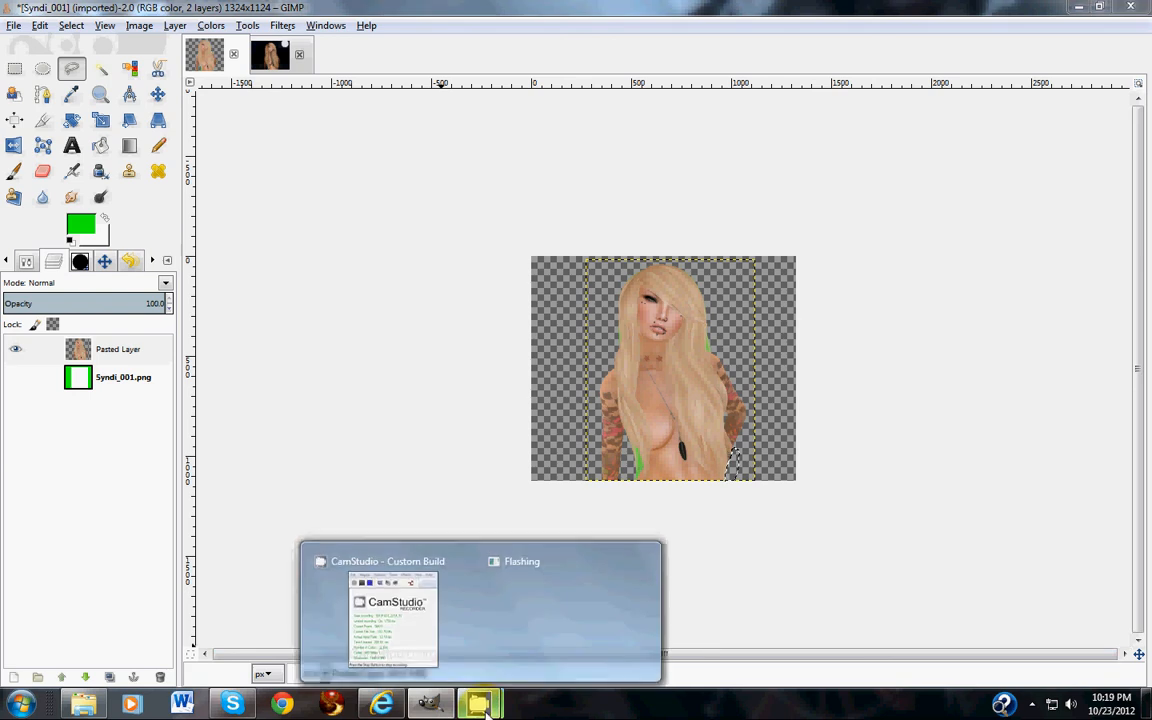